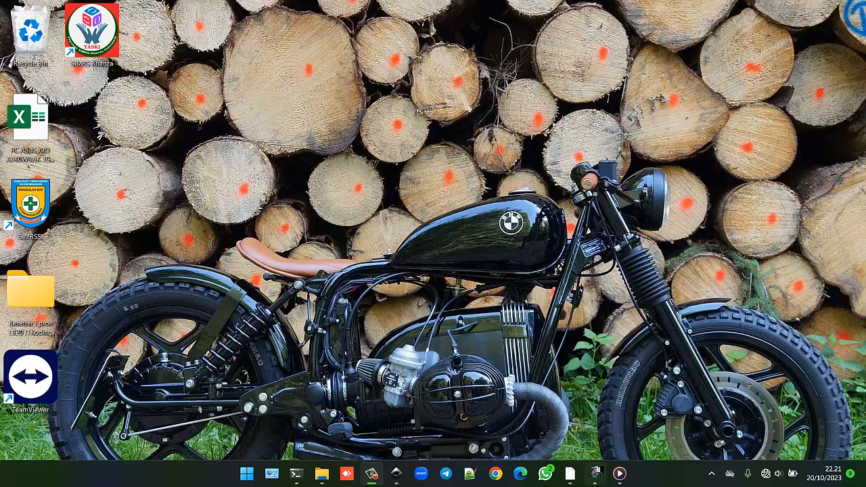
Step: Restore the SIMRS Khanza main window from the taskbar
left_click(595, 472)
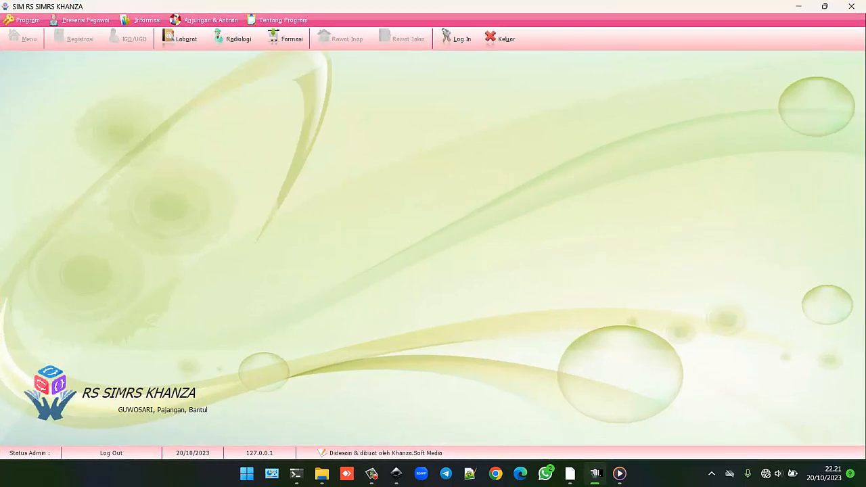
Step: Log in with the administrator ID and password to reach Menu Utama
left_click(461, 42)
type("spv")
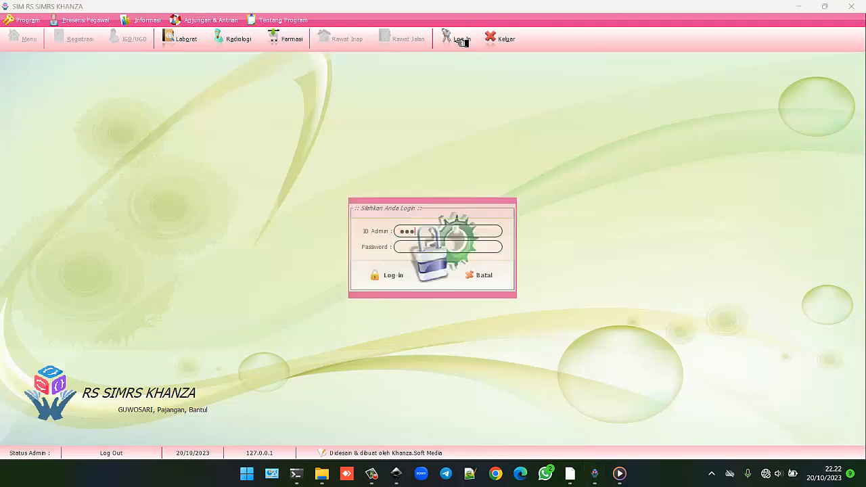
key("Tab")
type("******")
left_click(395, 274)
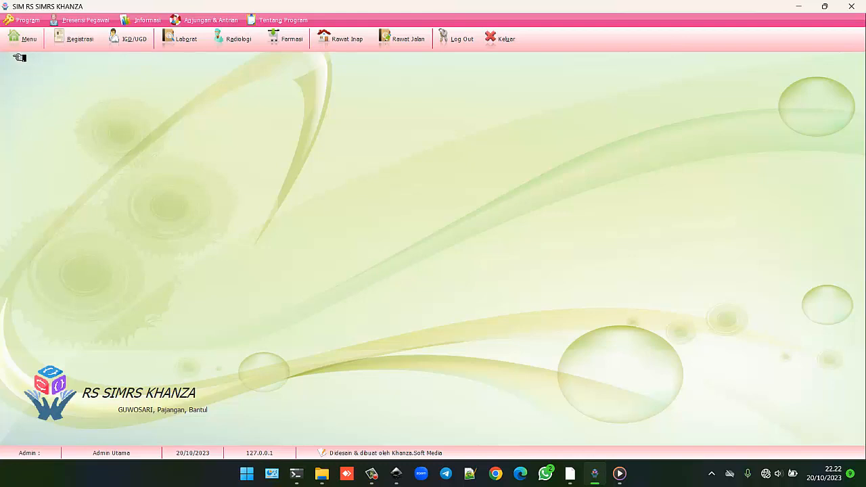
left_click(26, 39)
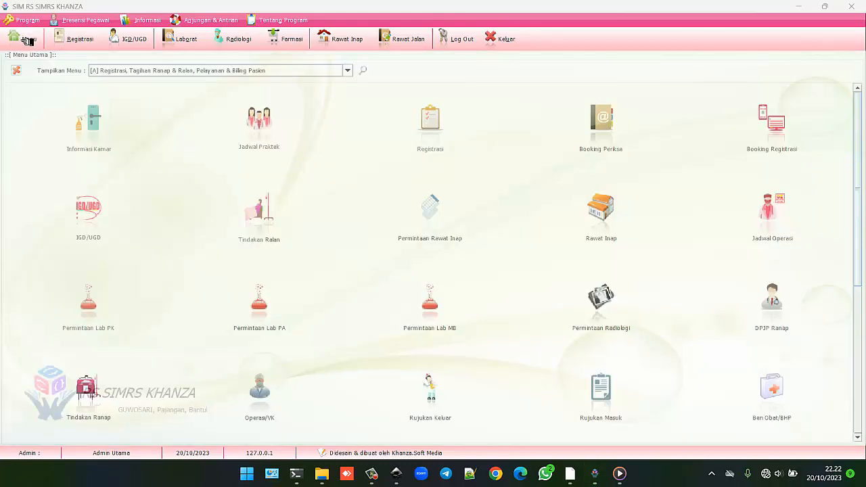
Step: Switch the menu to [G] Aset, Inventaris Barang and open Barang CSSD
left_click(341, 70)
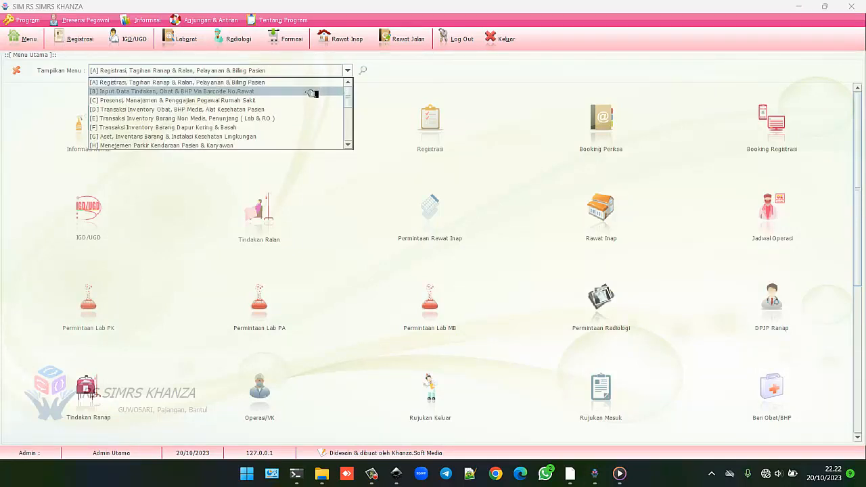
left_click(259, 137)
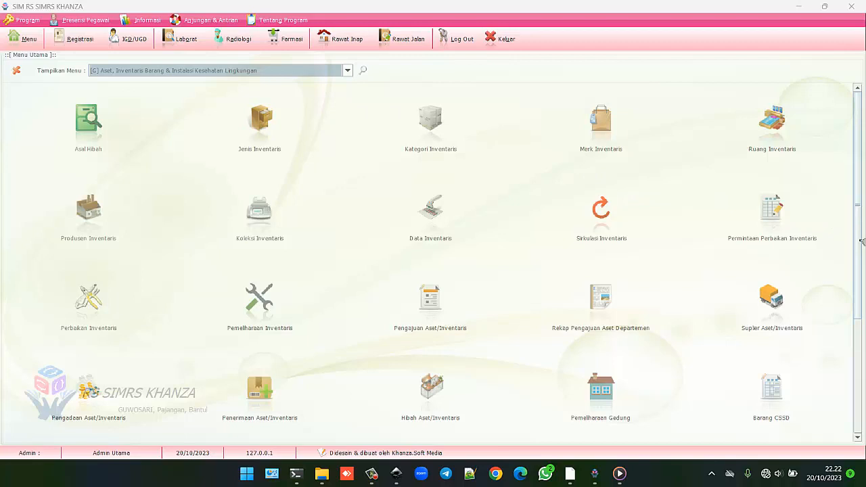
scroll(861, 242, "down", 2)
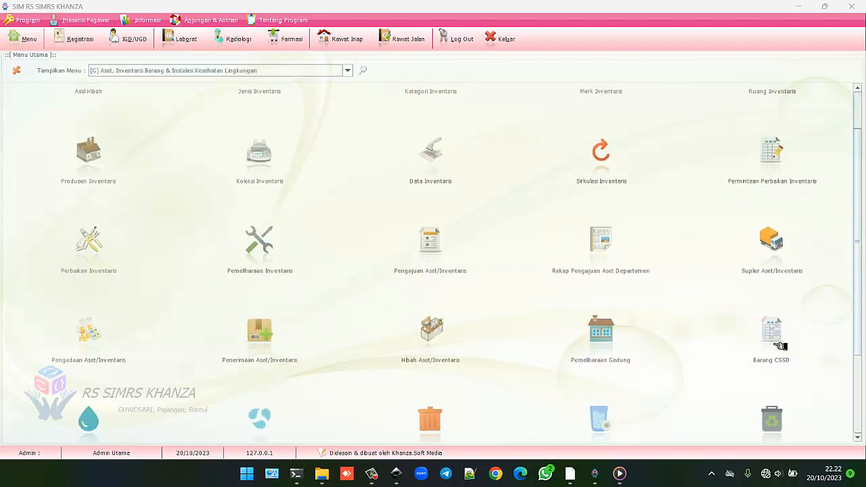
left_click(779, 347)
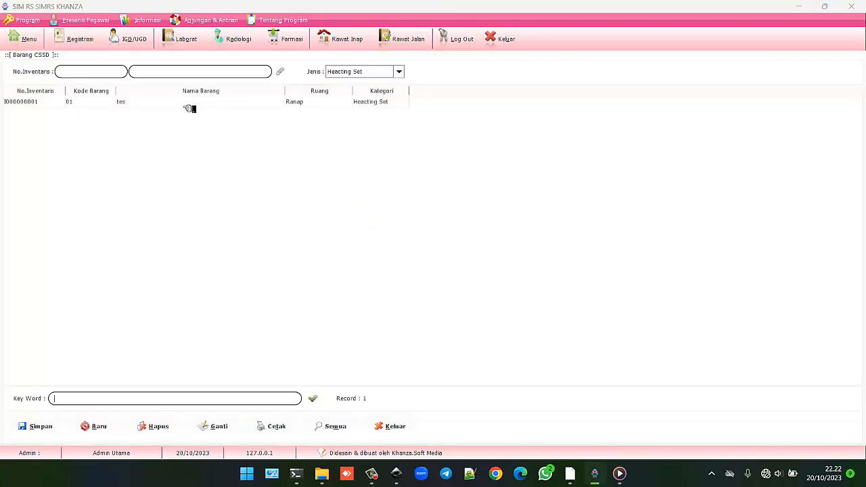
Step: Inspect the existing 'tes' Barang CSSD record, reload all records, then close the form
left_click(188, 105)
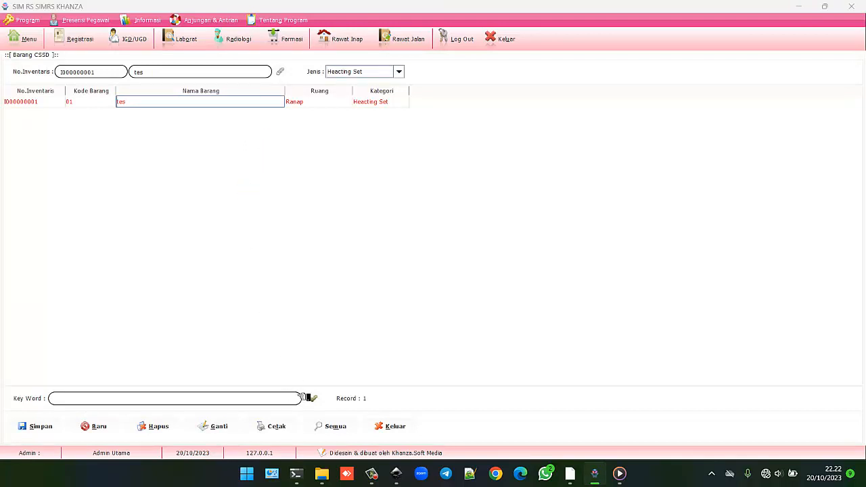
left_click(313, 398)
left_click(334, 424)
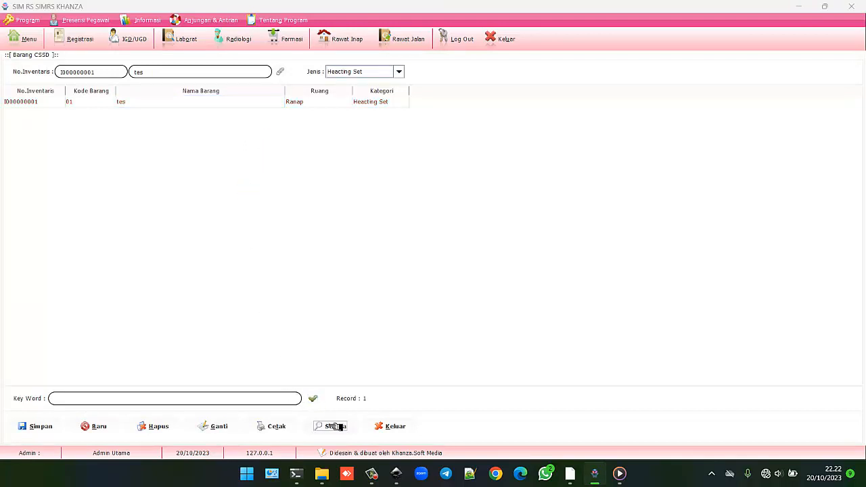
key("space")
left_click(396, 427)
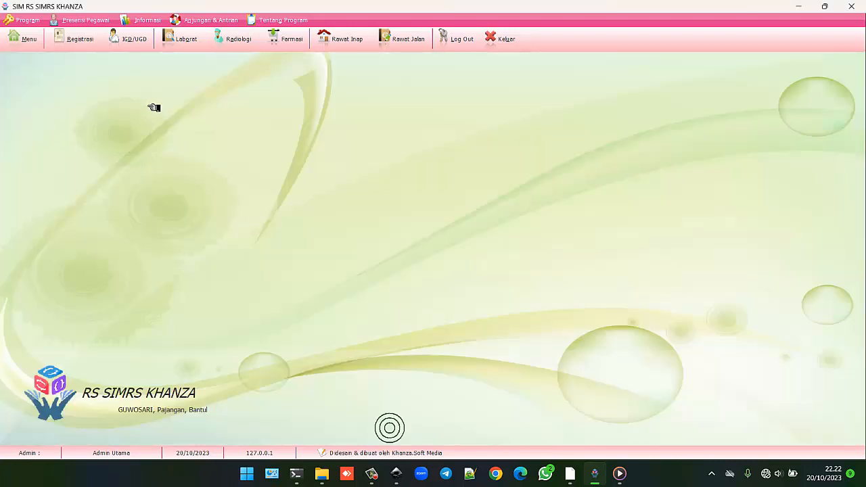
Step: Open Koleksi Inventaris and expand its Input Data form for a new item
left_click(28, 40)
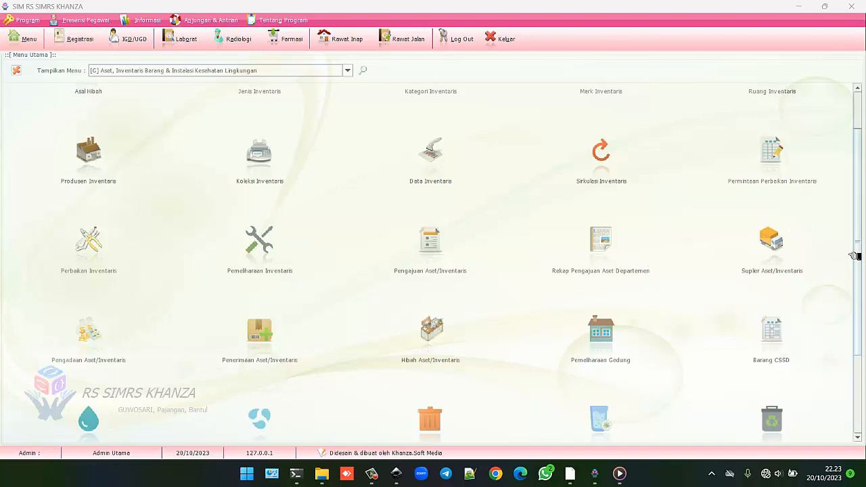
mouse_move(858, 231)
left_mouse_down()
mouse_move(858, 206)
mouse_move(857, 224)
left_mouse_up()
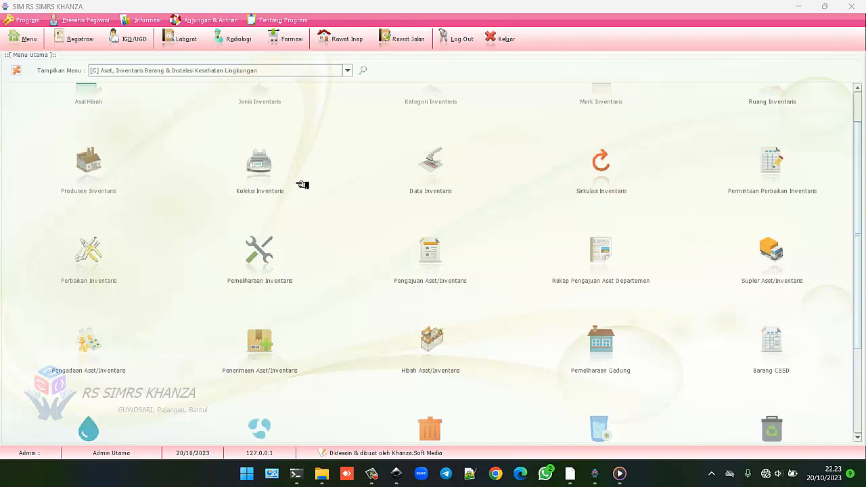
left_click(269, 166)
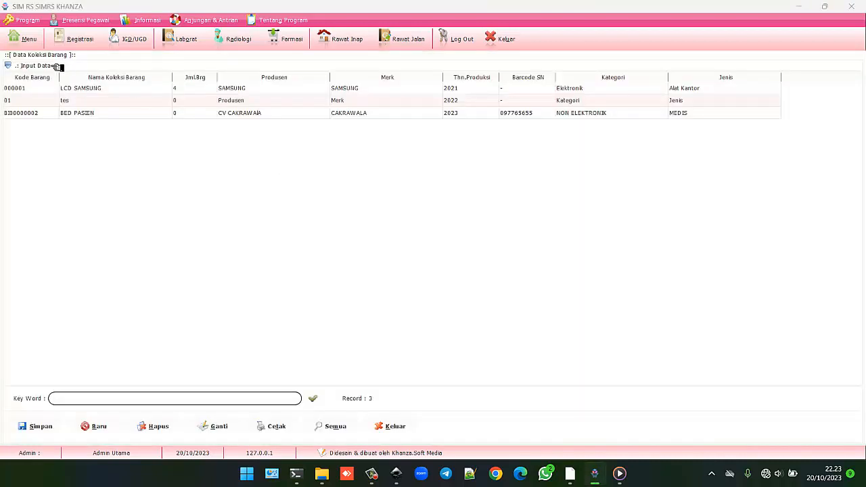
left_click(59, 66)
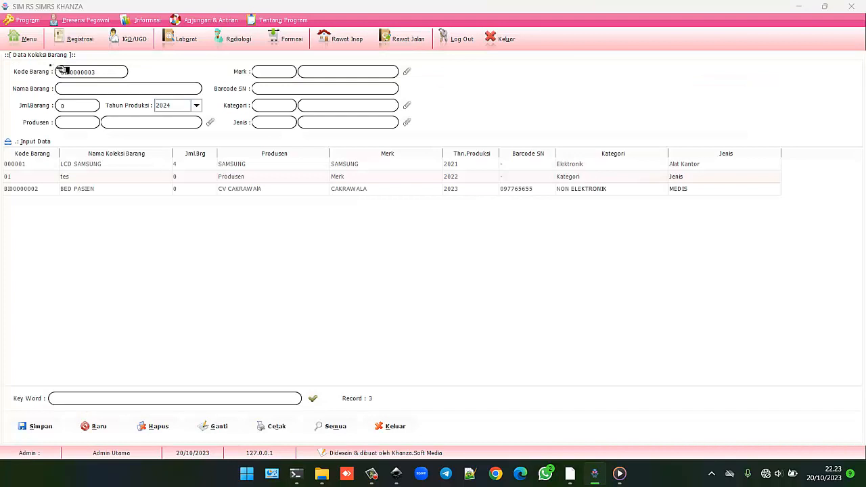
Step: Name the new item 'Gunting Operasi' and bring up the Merk brand lookup
left_click(150, 89)
left_click(111, 72)
left_click(93, 93)
type("Gunting Operasi")
left_click(409, 72)
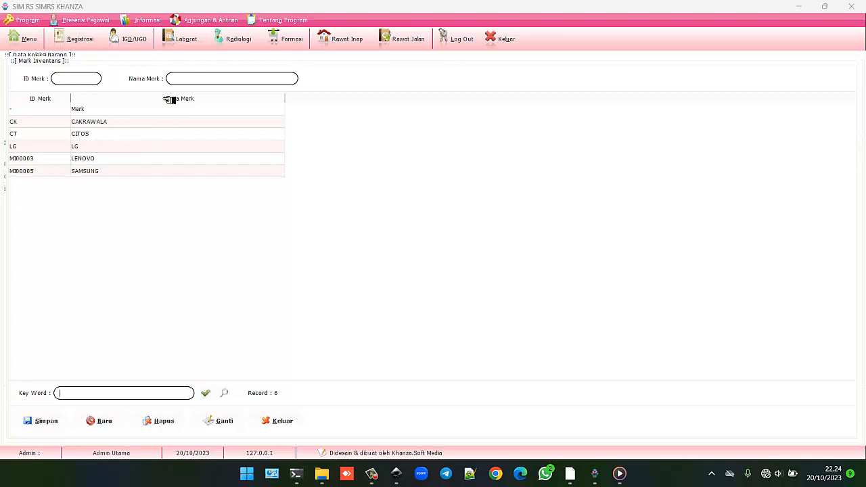
Step: Save new brand OM – Onemate and choose it as the item's Merk
left_click(96, 80)
type("OM")
left_click(179, 77)
type("Onem")
key("BackSpace")
type("ate")
left_click(60, 419)
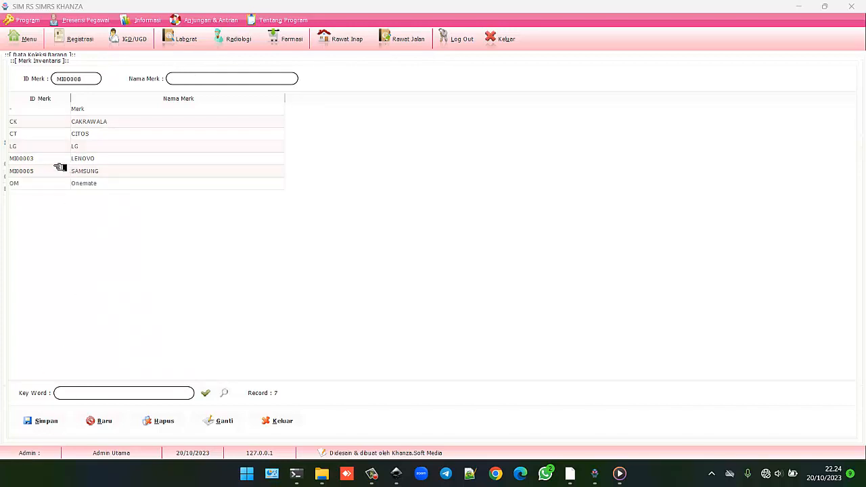
double_click(71, 183)
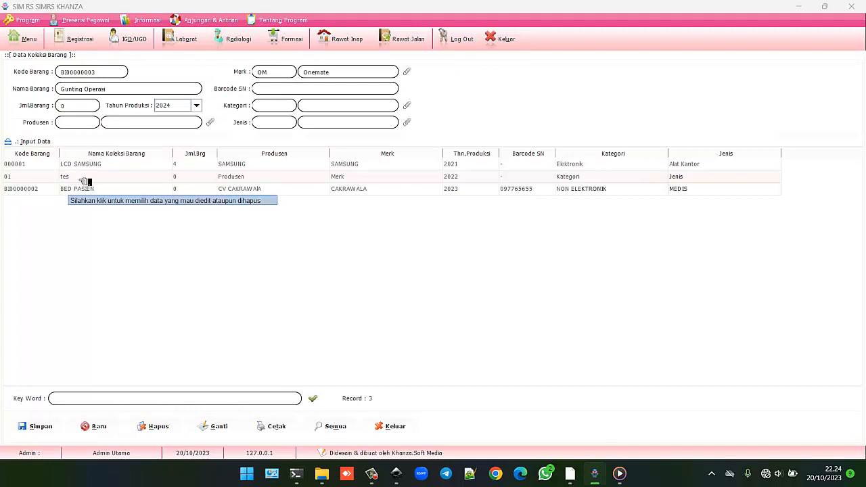
Step: Set quantity 2, production year 2022 and Barcode SN 3456789 for the item
left_click(81, 110)
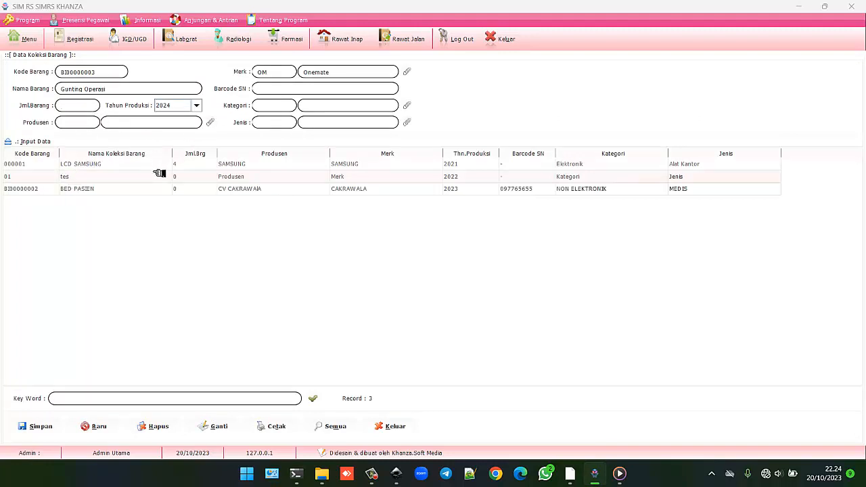
type("2")
left_click(197, 106)
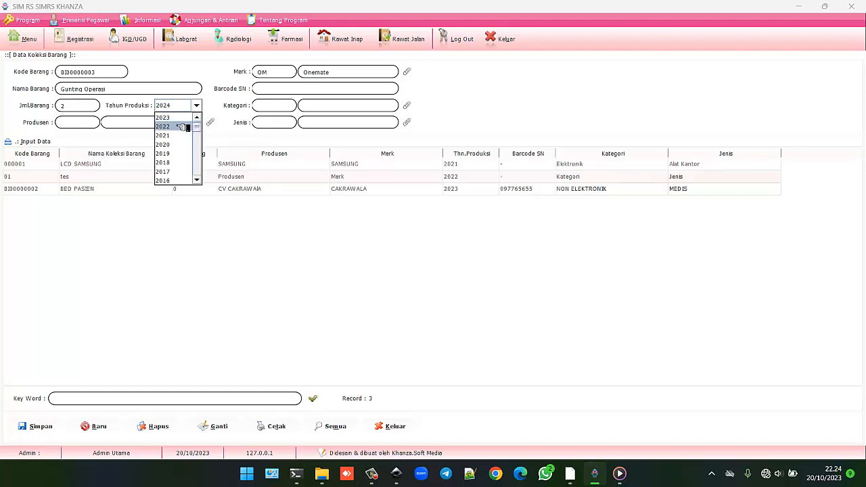
left_click(180, 126)
left_click(278, 90)
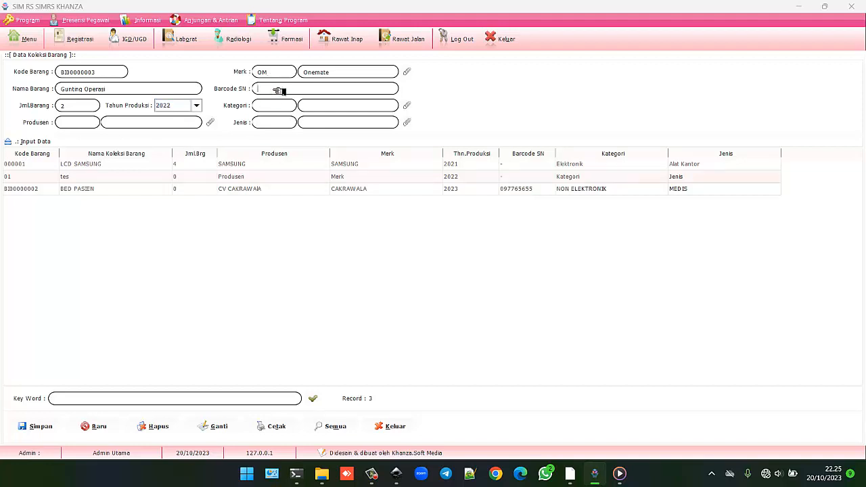
type("3456789")
left_click(406, 107)
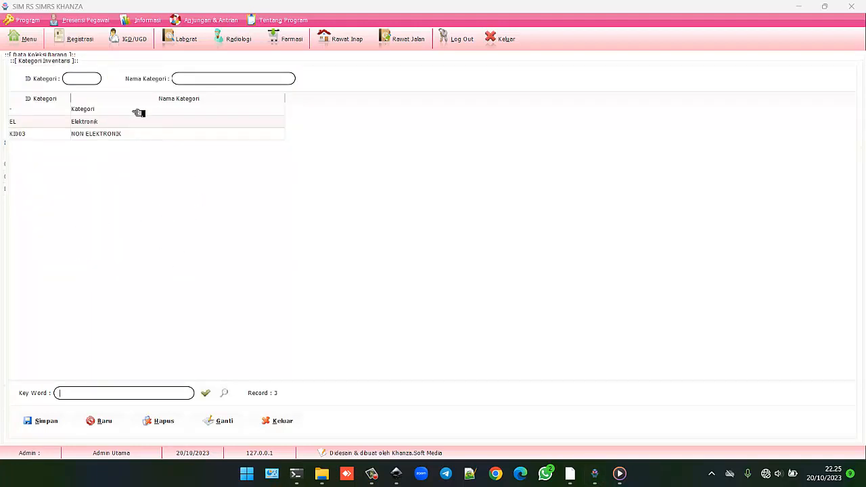
Step: Save category OK – Alat Operasi and assign it as the item's Kategori
left_click(92, 79)
left_click(90, 79)
type("OK")
key("Return")
type("A")
type("lat Op")
left_click(50, 422)
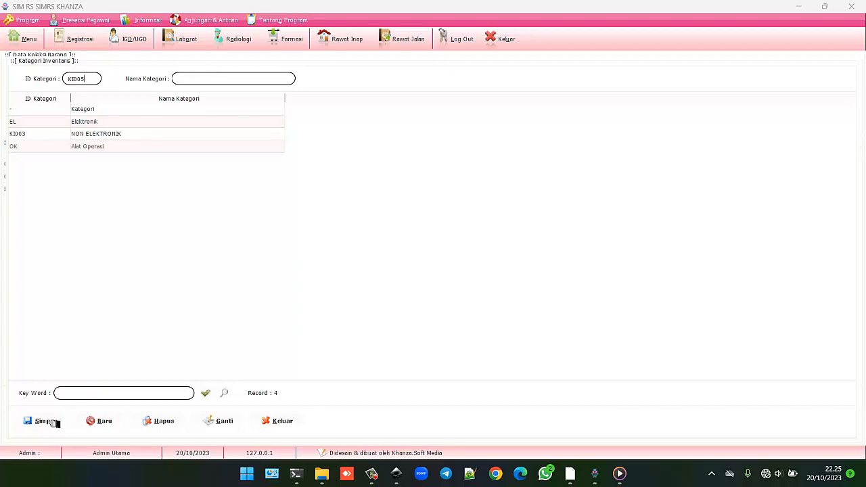
left_click(113, 146)
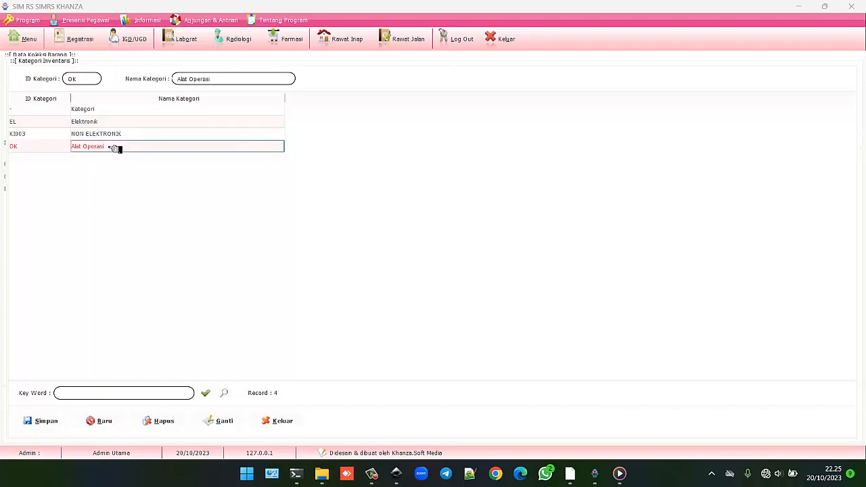
double_click(114, 149)
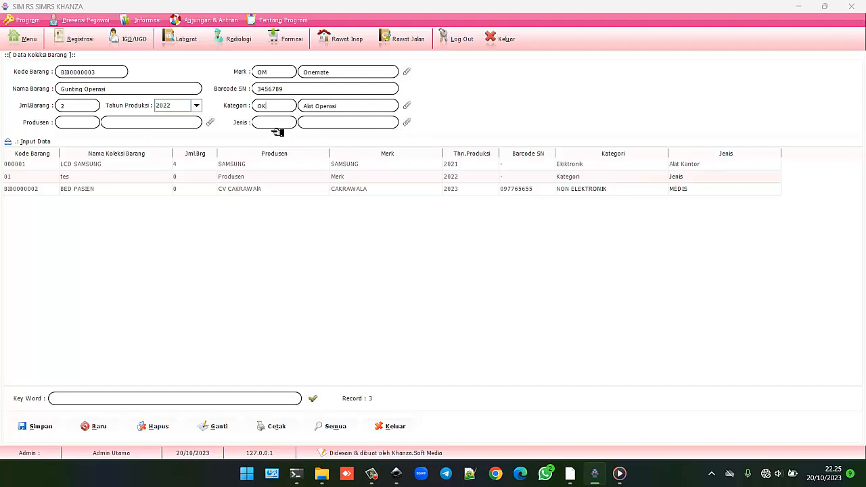
Step: In the Produsen lookup, enter producer code OM with name Onemate
left_click(211, 123)
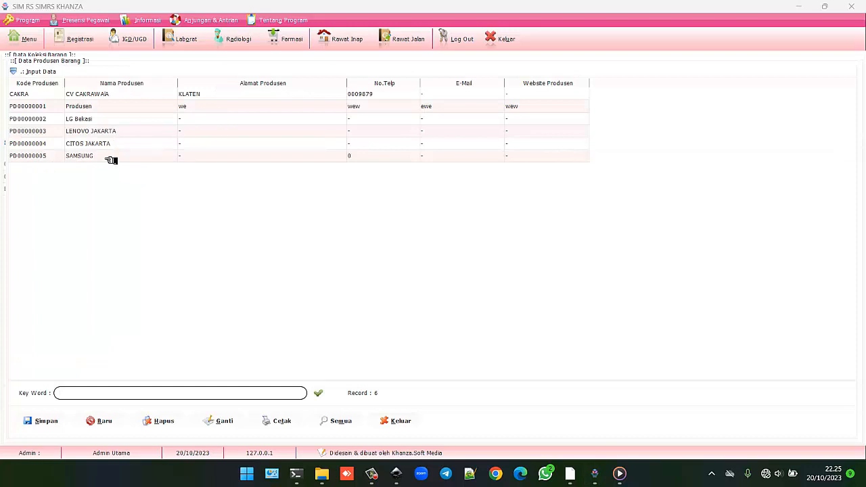
left_click(35, 72)
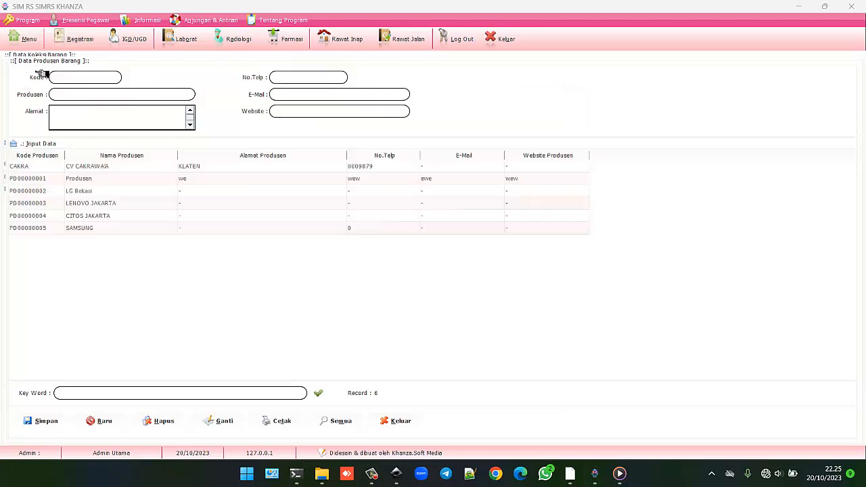
left_click(81, 82)
type("OM")
left_click(86, 96)
type("O")
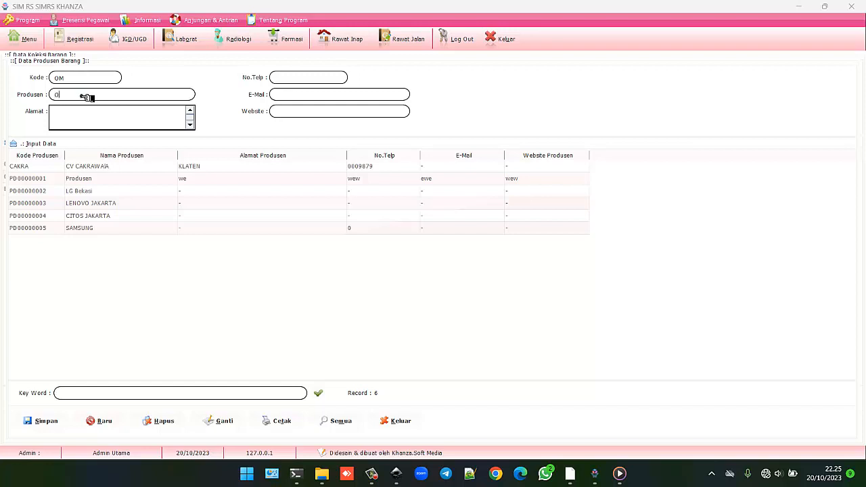
type("neM")
key("BackSpace")
type("mate")
Step: Save producer Onemate and assign it as the item's Produsen
left_click(115, 119)
left_click(298, 98)
left_click(64, 425)
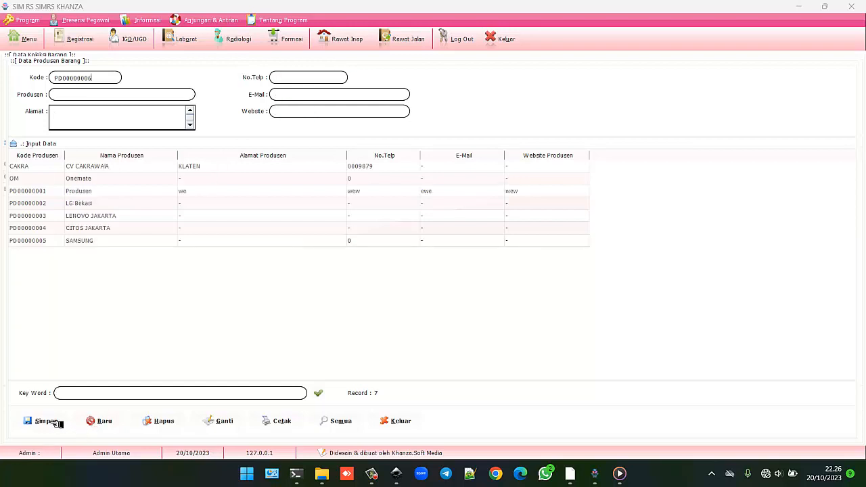
left_click(116, 178)
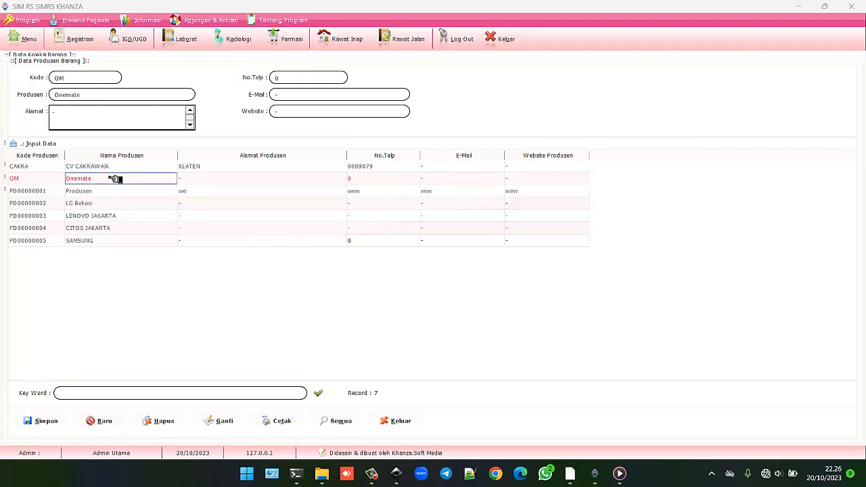
double_click(116, 179)
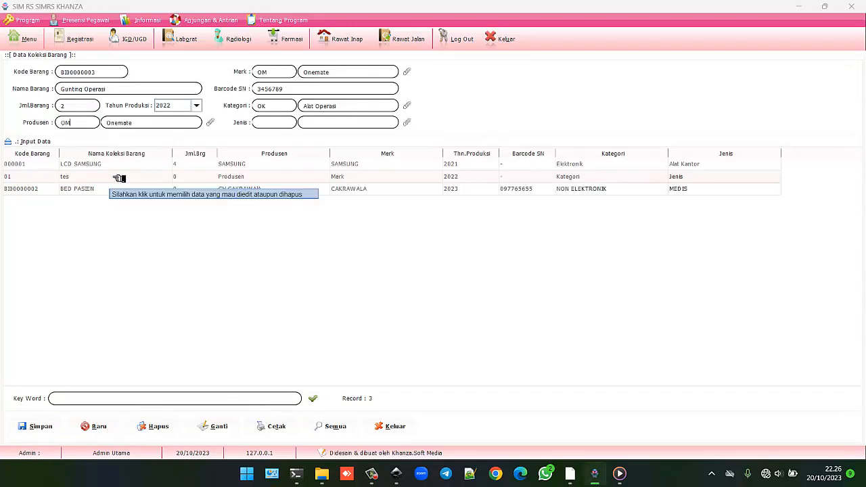
Step: Add inventory type AM – Alat Medis and select it as the Gunting Operasi item's type
left_click(408, 123)
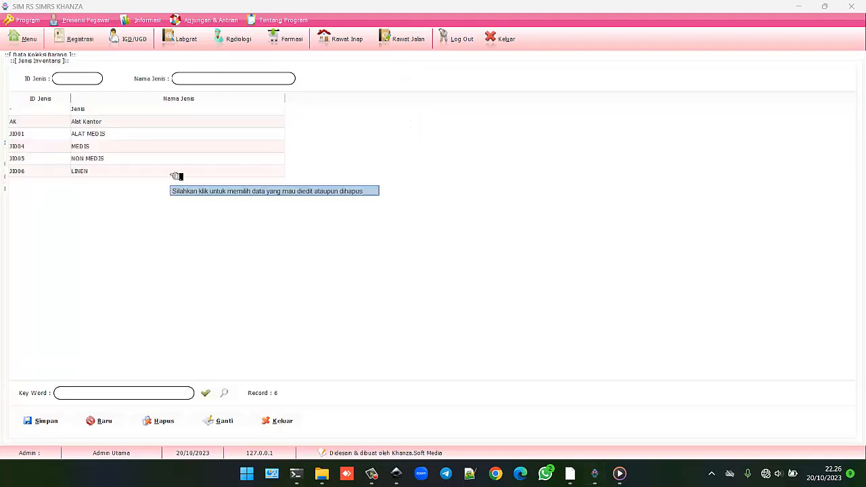
left_click(94, 80)
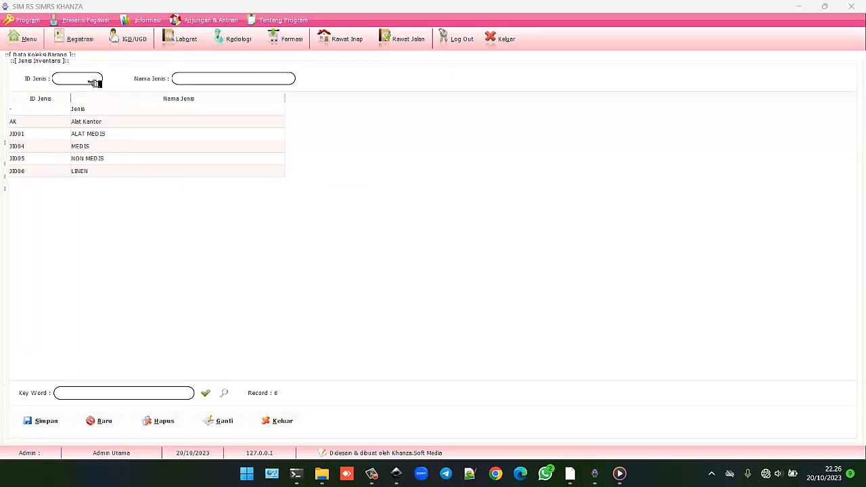
type("AM")
type("Alat Medis")
left_click(42, 421)
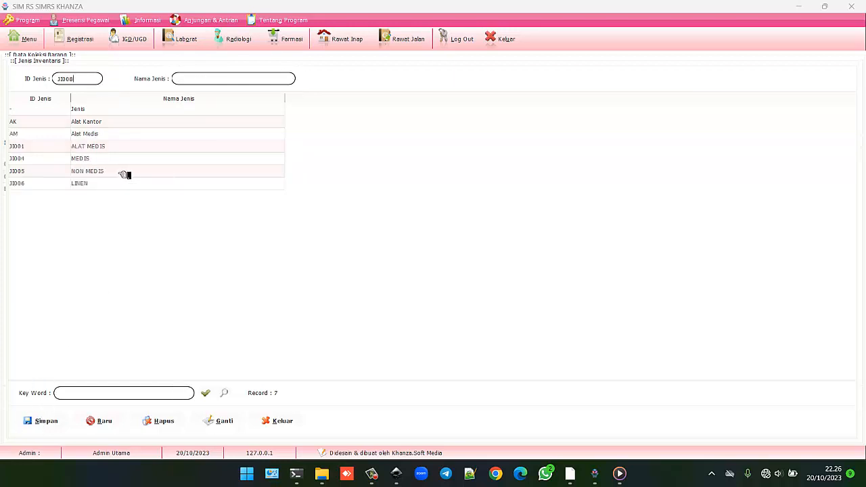
left_click(106, 136)
double_click(106, 135)
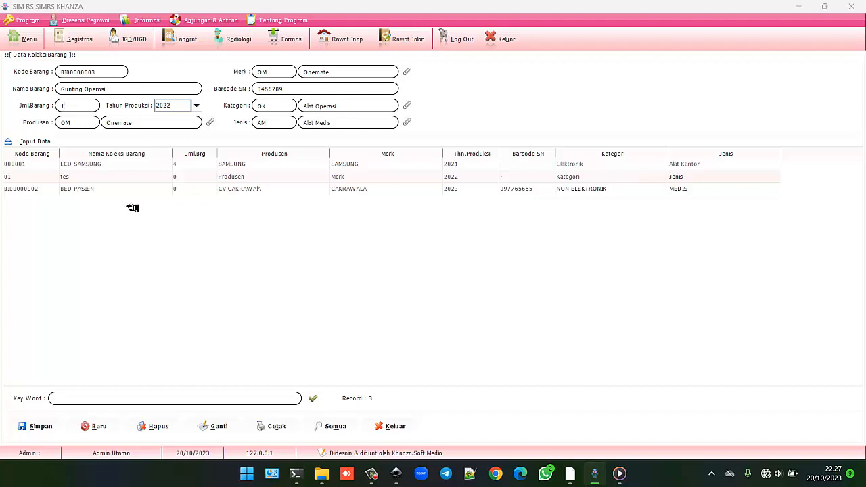
Step: Save Gunting Operasi as BID0000003, then try a copy with year 2022 and barcode 12345678
left_click(74, 399)
left_click(48, 426)
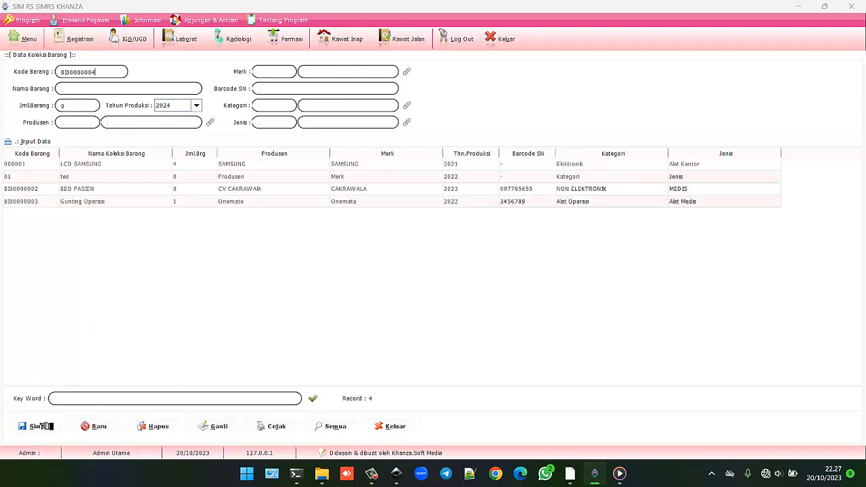
left_click(137, 202)
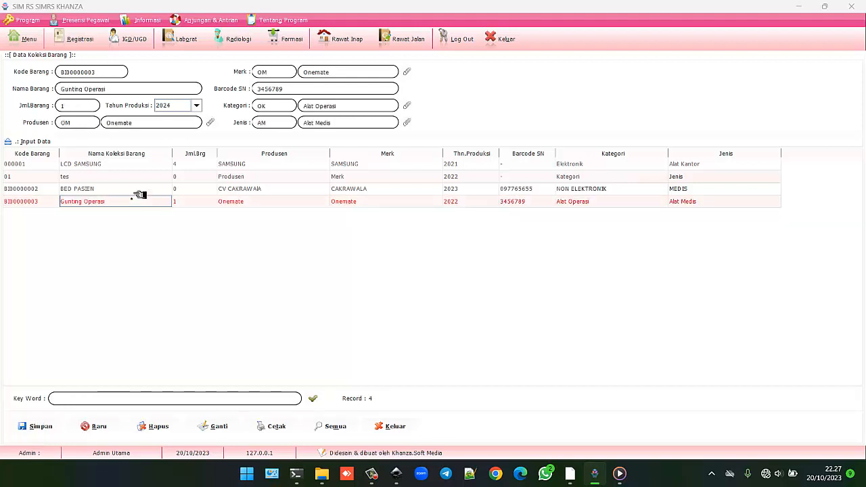
left_click(197, 107)
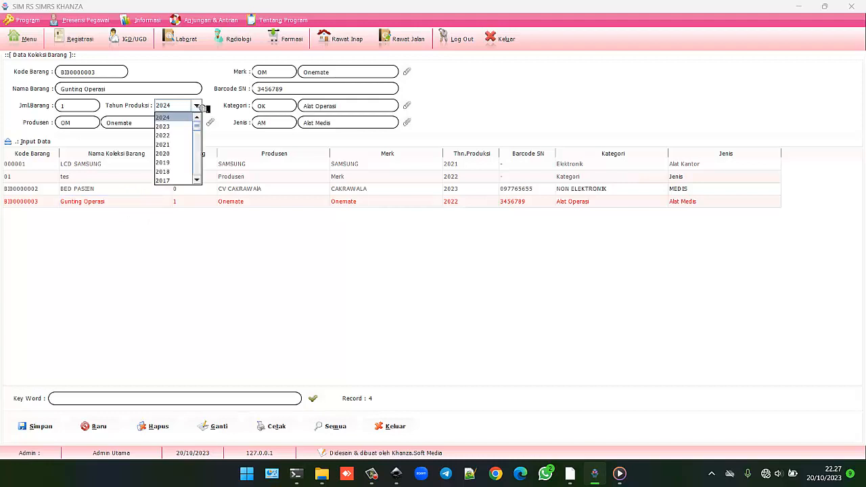
left_click(166, 136)
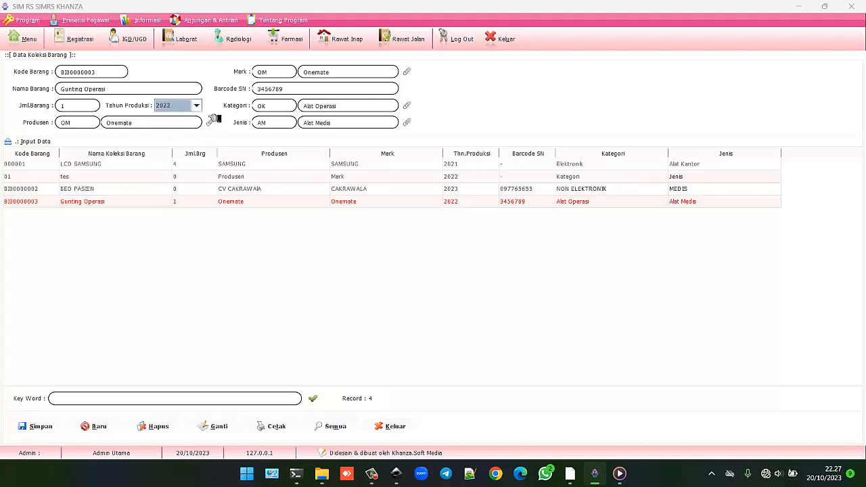
double_click(287, 90)
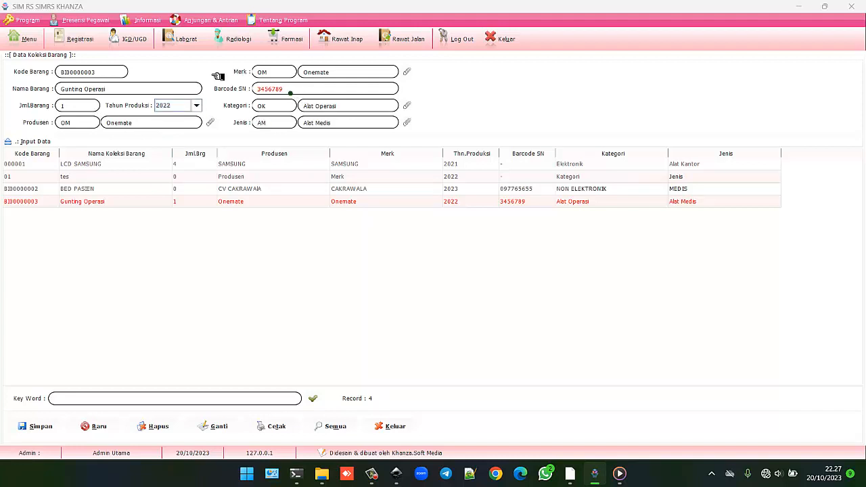
type("12345678")
left_click(35, 428)
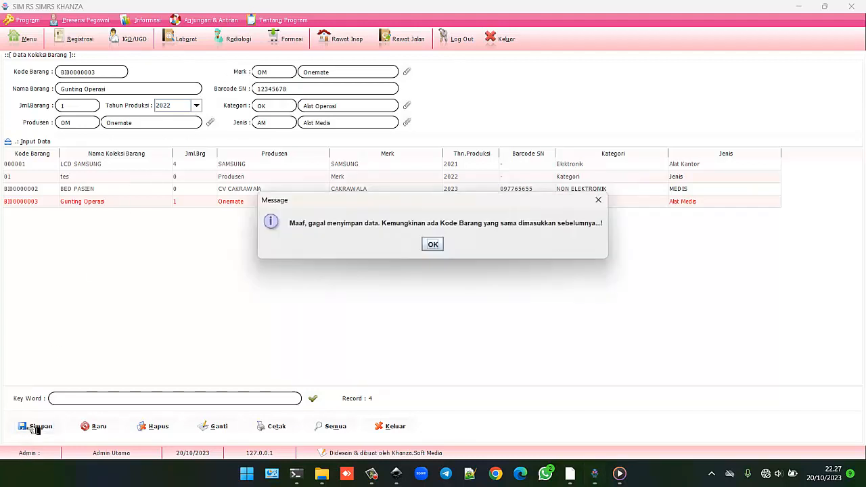
left_click(435, 244)
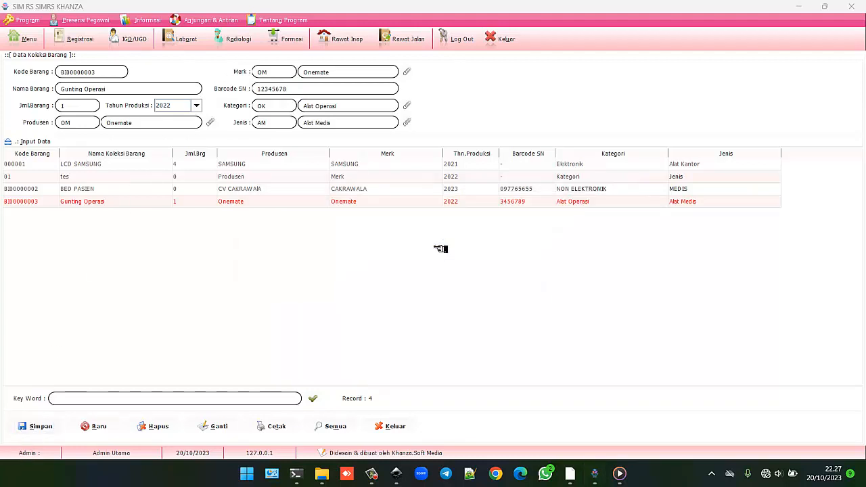
Step: Save the second Gunting Operasi as BID0000004 with year 2022, barcode 12345678, and return to the menu
left_click(129, 203)
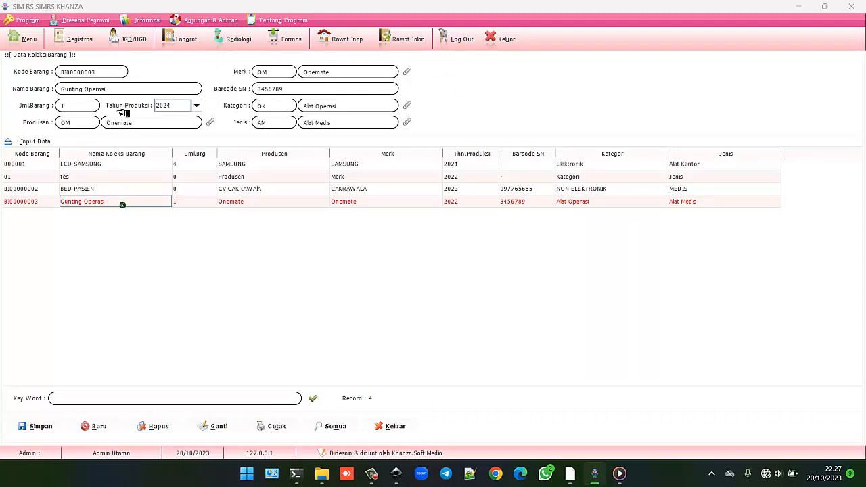
left_click(112, 76)
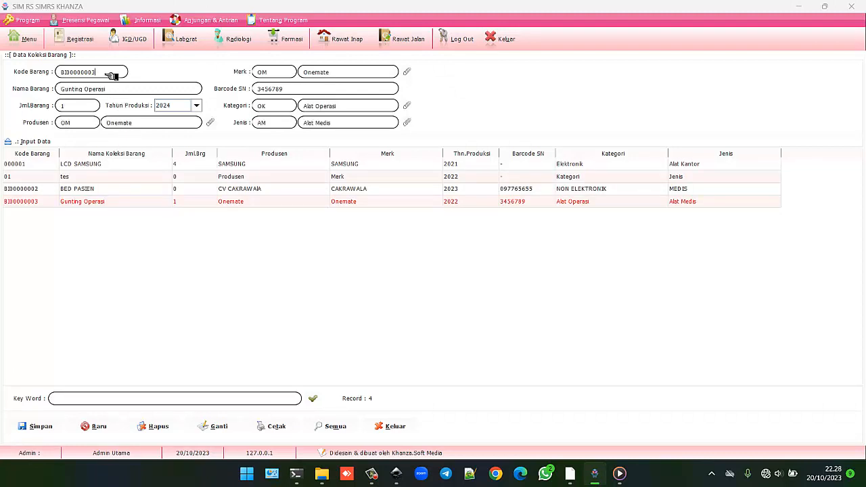
key("BackSpace")
type("4")
left_click(199, 104)
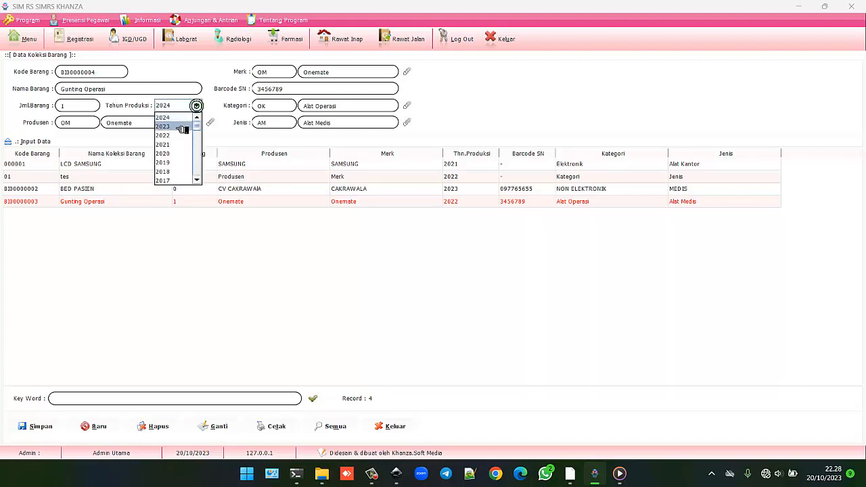
left_click(179, 133)
left_click(289, 90)
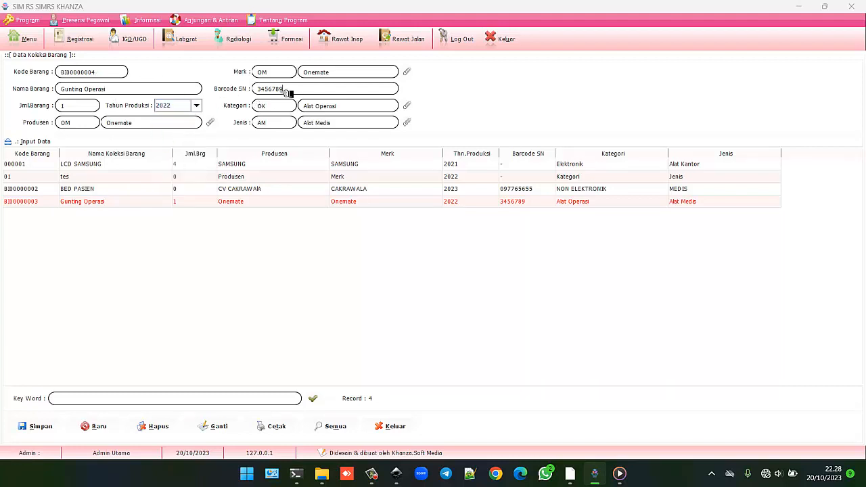
type("12345678")
left_click(32, 426)
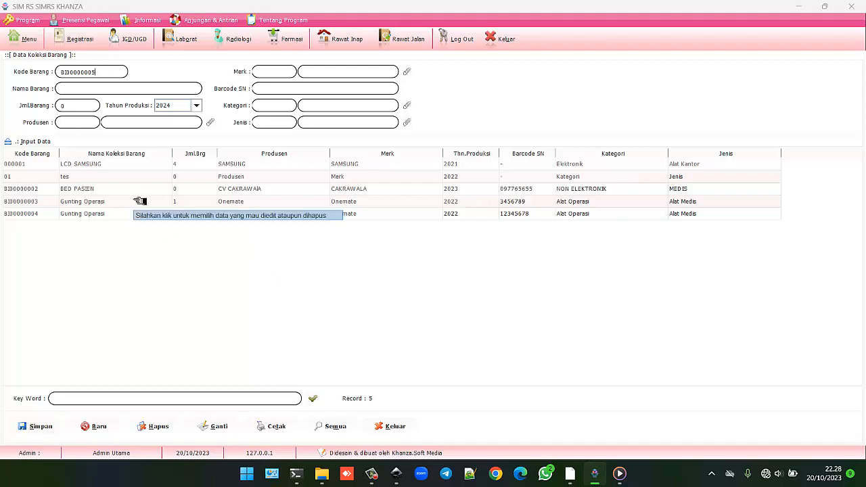
left_click(31, 39)
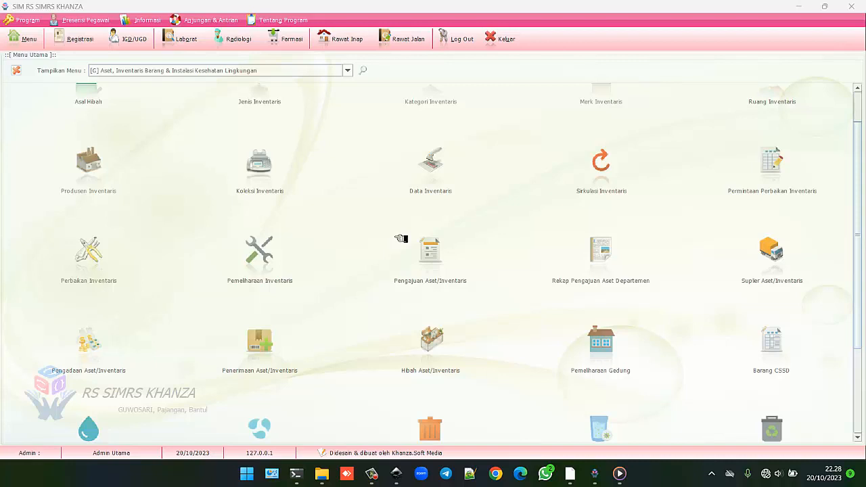
Step: Open Data Inventaris and expand its Input Data form, prefilled with No.Inv I000000023
left_click(436, 168)
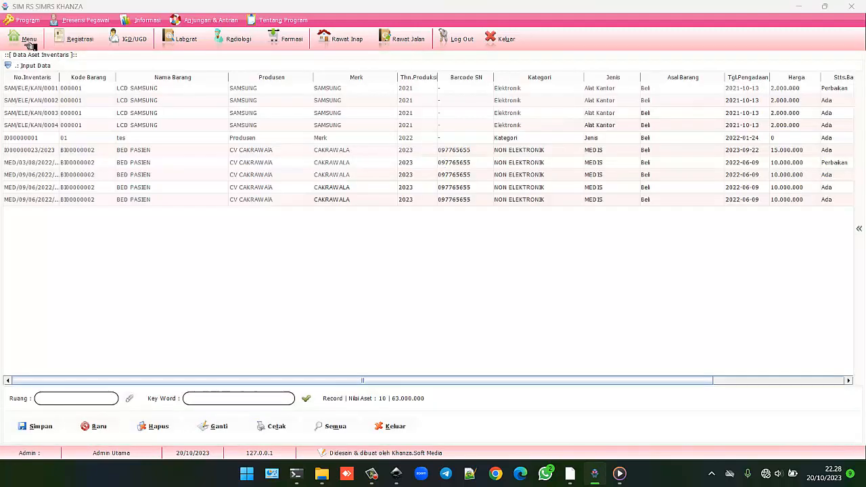
left_click(28, 40)
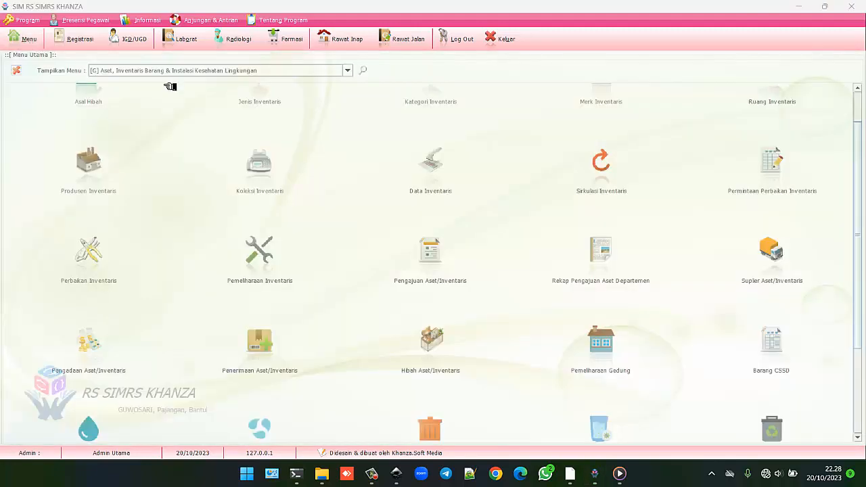
left_click(439, 167)
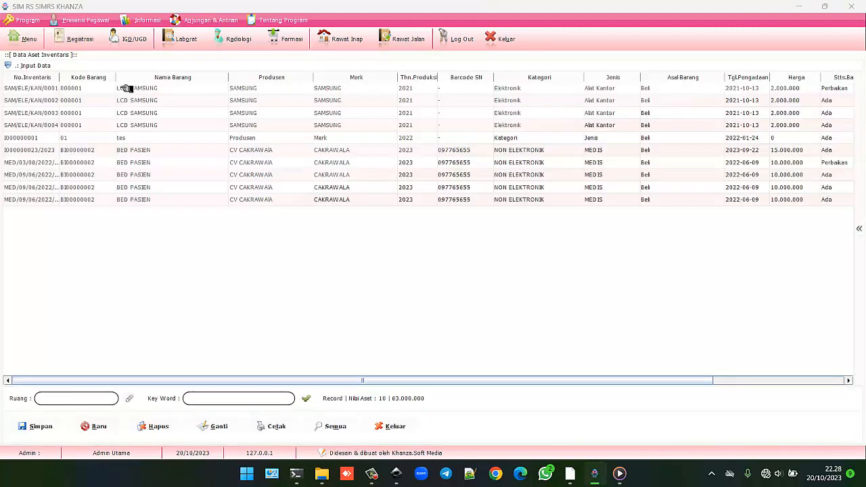
left_click(42, 65)
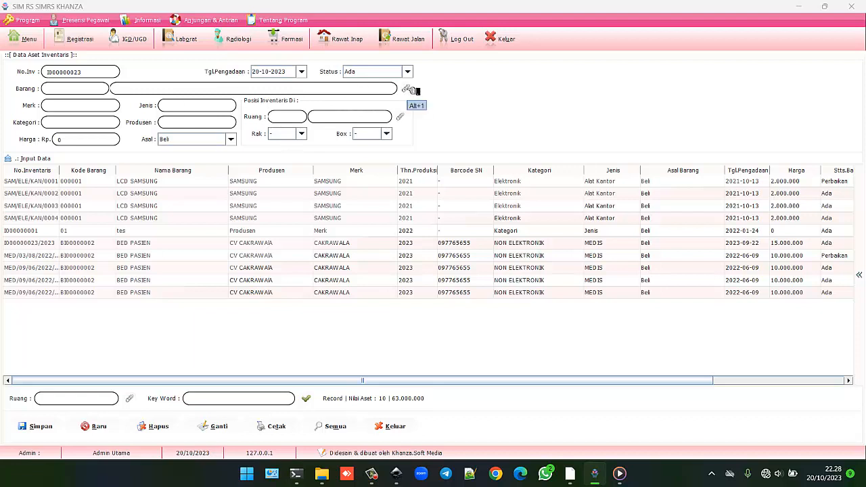
Step: Load item BI00000003 Gunting Operasi into the asset form and paste its code into No.Inv
left_click(409, 88)
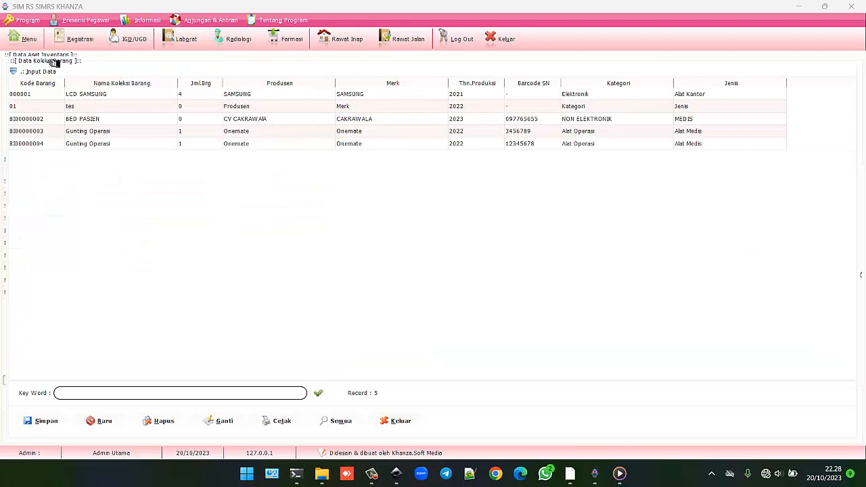
left_click(98, 131)
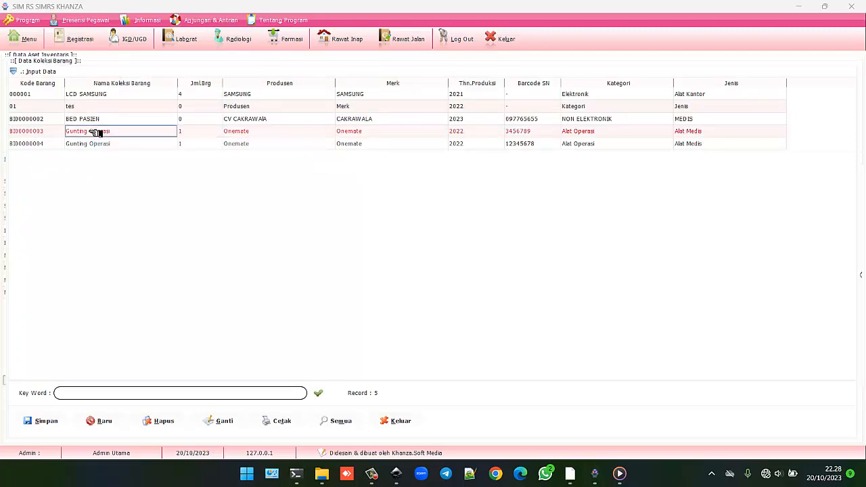
double_click(98, 133)
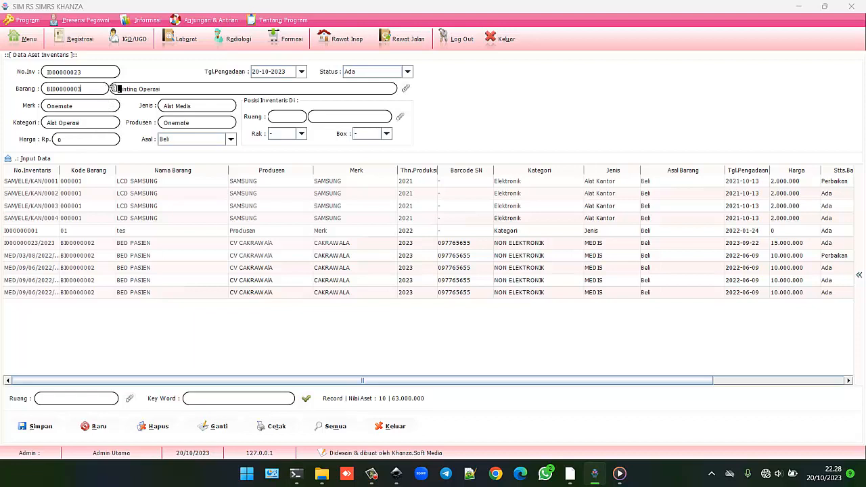
left_click_drag(101, 88, 37, 87)
key("ctrl+c")
double_click(101, 74)
key("ctrl+v")
Step: Keep acquisition date 20-10-2023 and status Ada, and set the price to 1000000
left_click(302, 73)
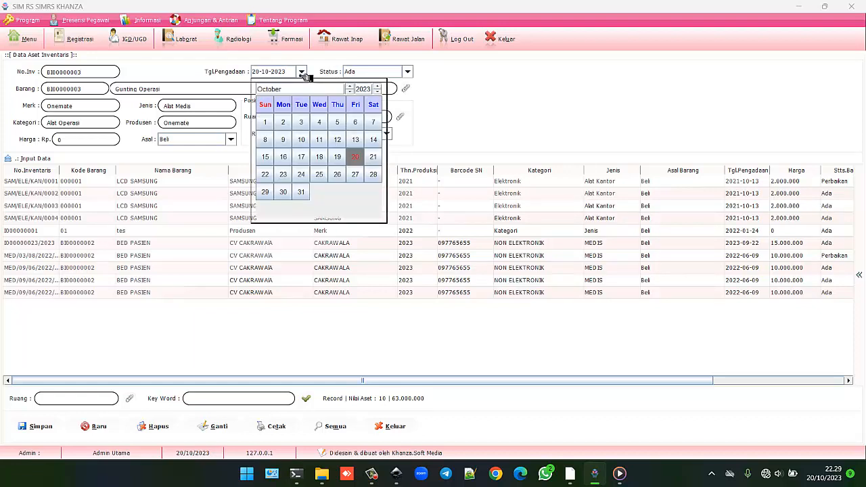
left_click(301, 73)
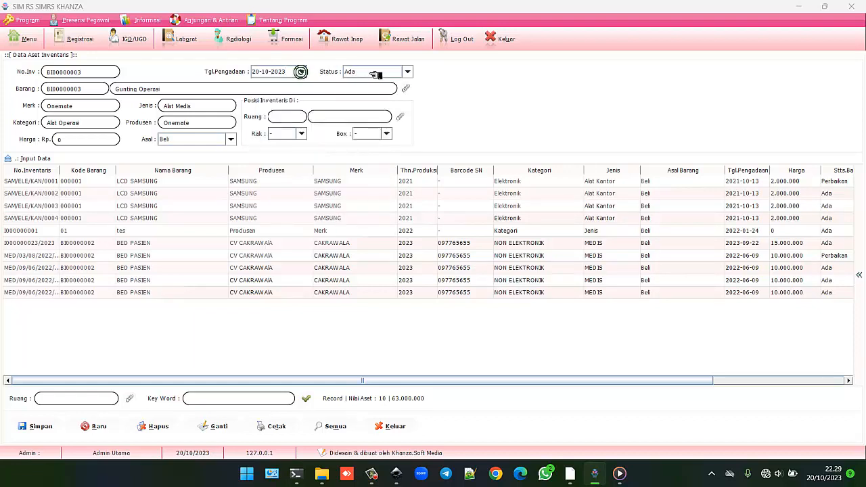
left_click(404, 73)
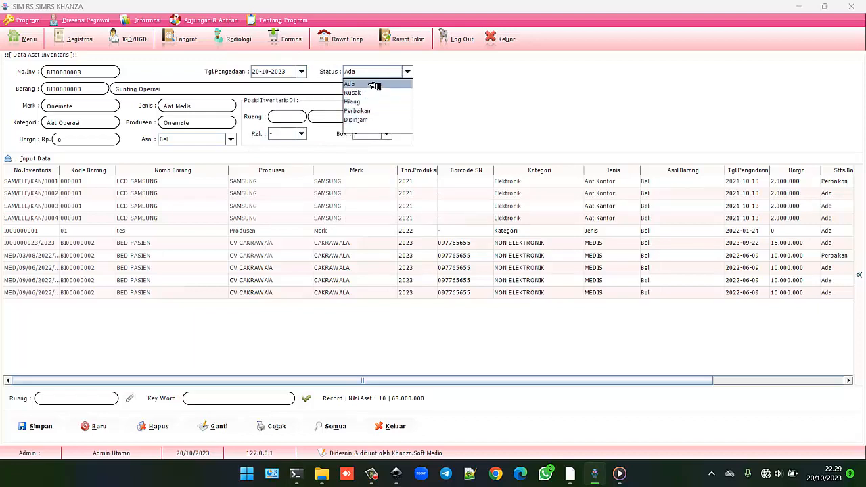
left_click(374, 84)
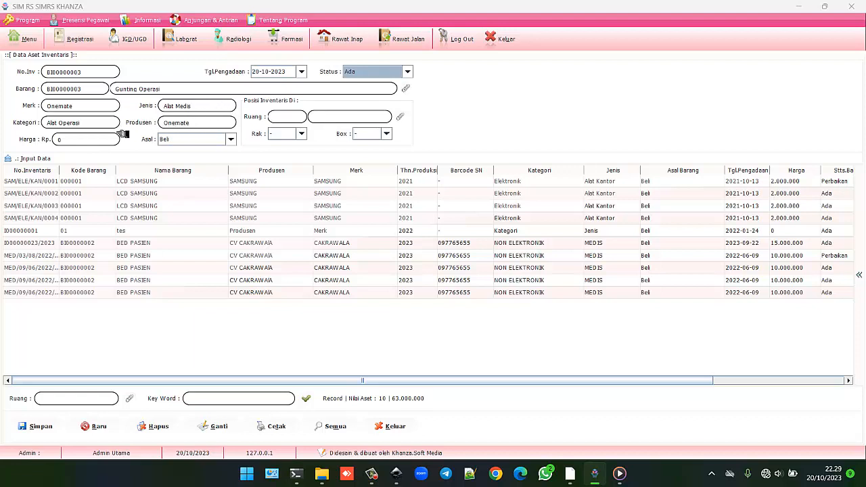
left_click(86, 141)
key("BackSpace")
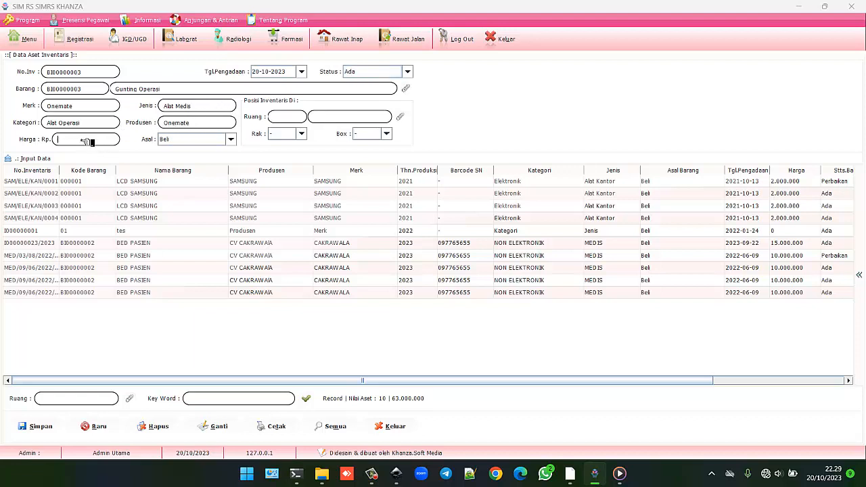
left_click(84, 140)
type("1000000")
Step: Set origin Beli, shelf 01 and box 01, then bring up the inventory rooms list
left_click(228, 139)
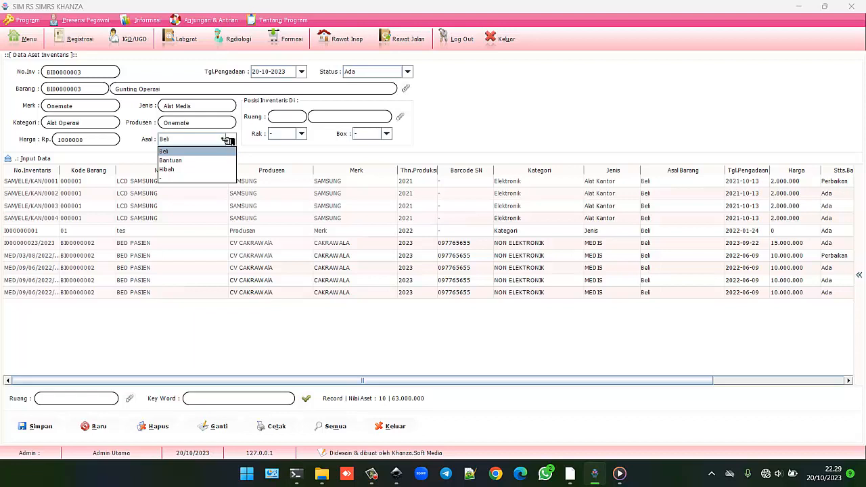
left_click(200, 150)
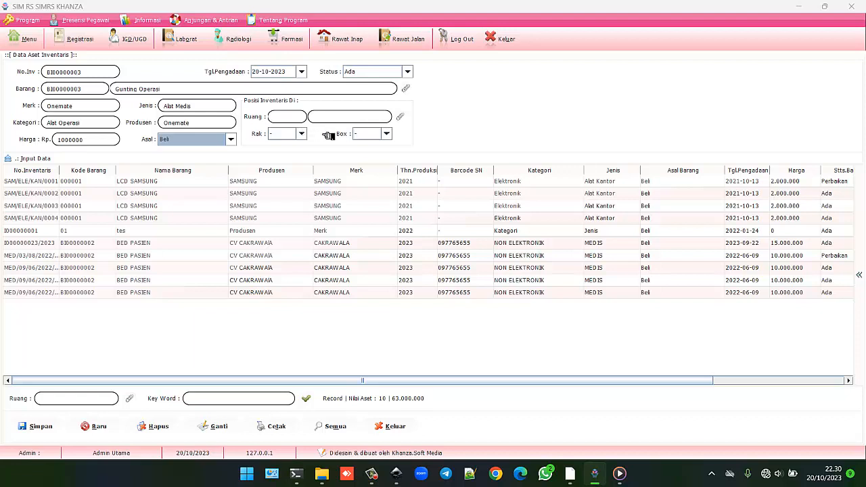
left_click(302, 134)
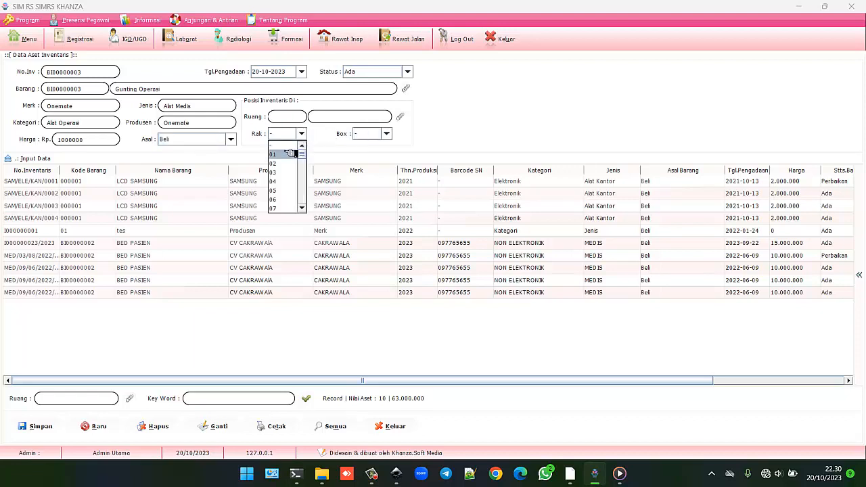
left_click(289, 153)
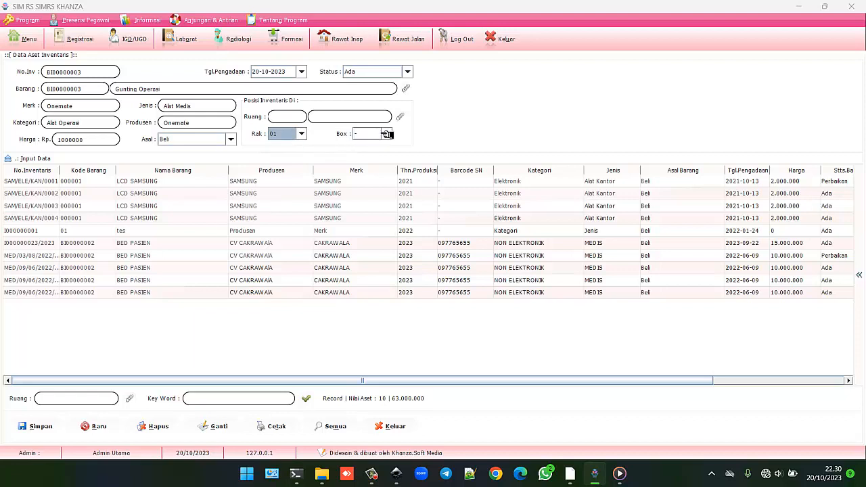
left_click(386, 133)
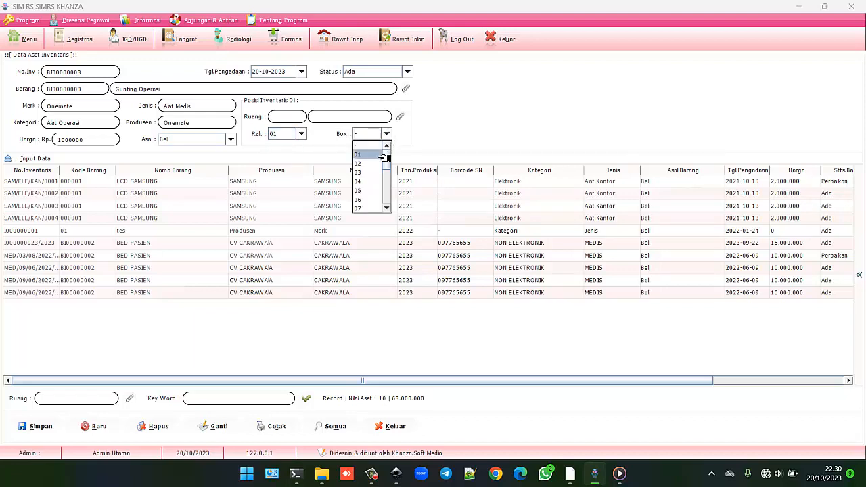
left_click(376, 155)
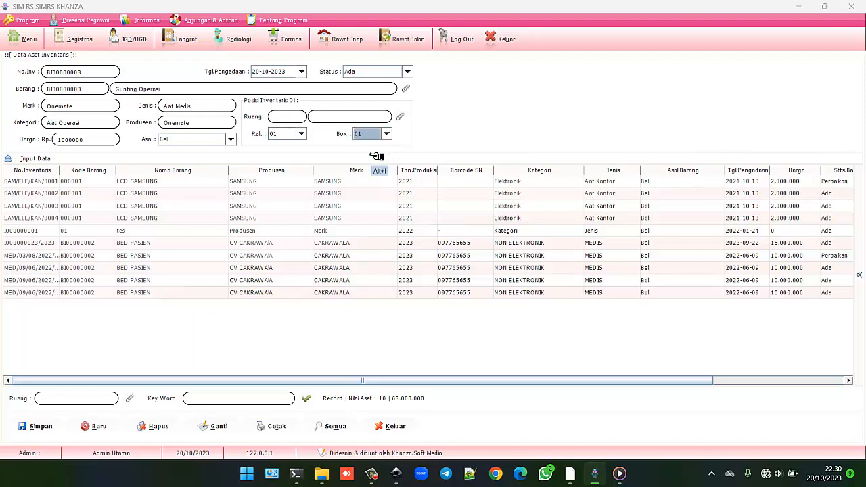
left_click(408, 117)
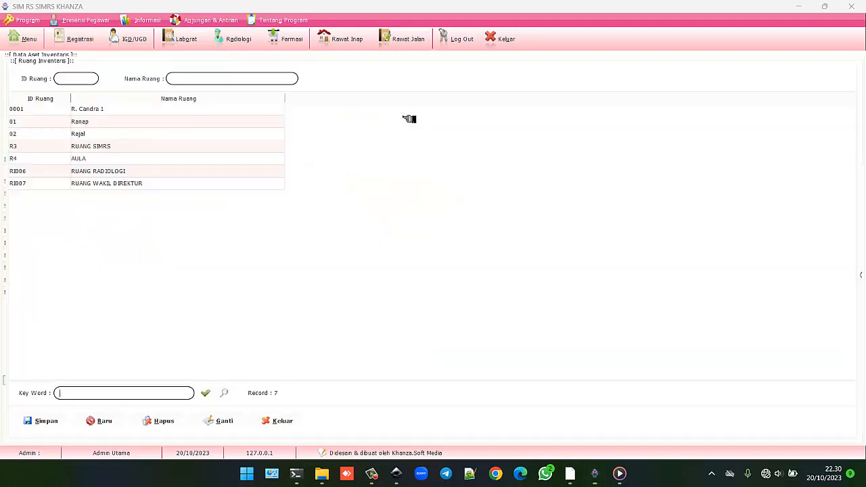
Step: Add a new inventory room with ID and name CSSD
left_click(278, 420)
left_click(92, 146)
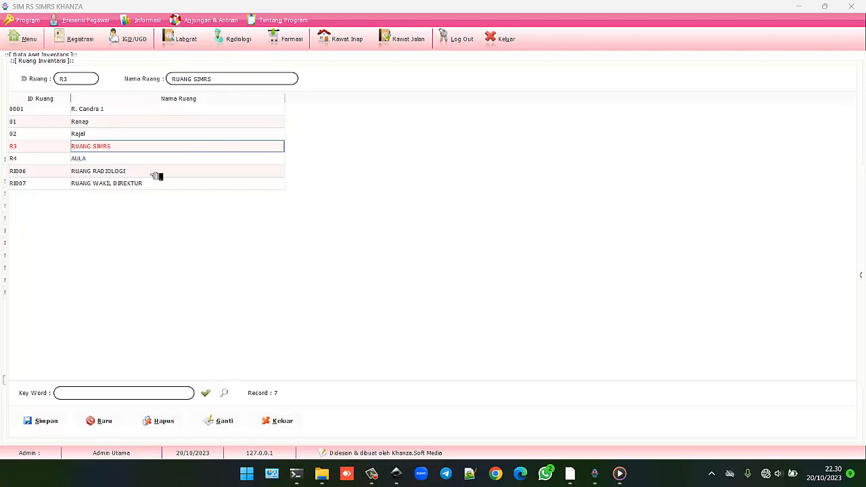
left_click(95, 421)
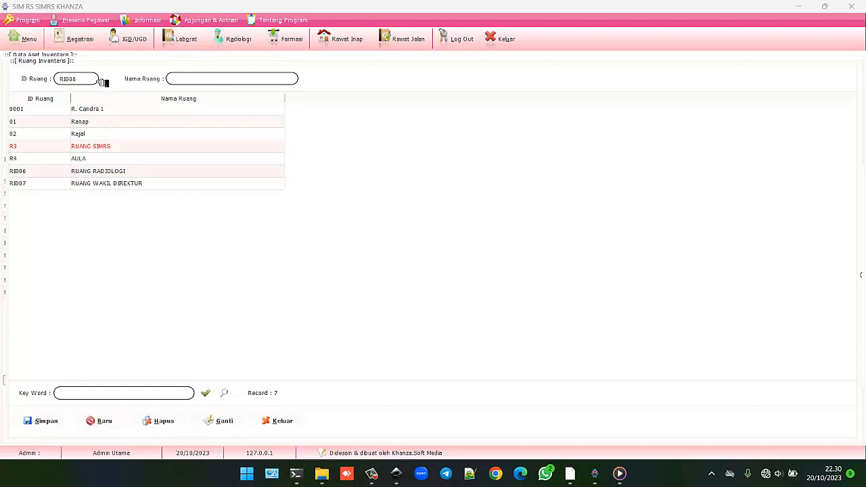
key("BackSpace")
key("BackSpace")
key("BackSpace")
key("BackSpace")
key("BackSpace")
type("C")
type("CSSDCSSD")
left_click(47, 421)
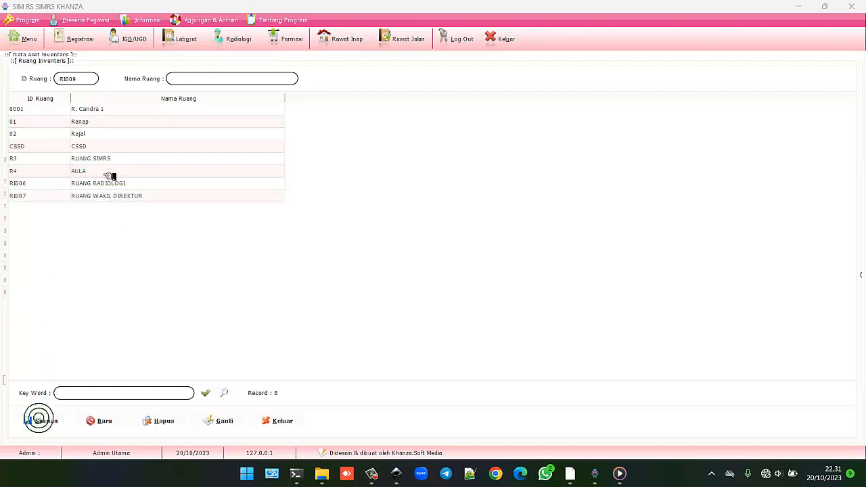
Step: Assign room CSSD to the Gunting Operasi asset and save the record
left_click(93, 147)
double_click(92, 147)
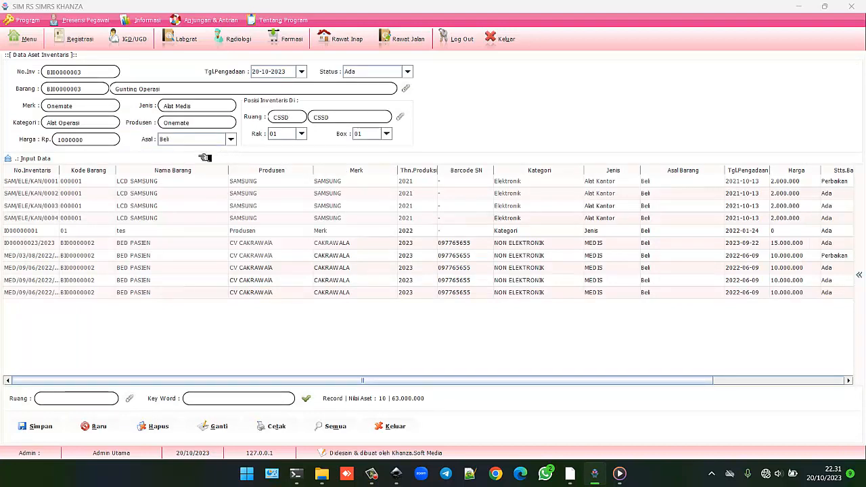
left_click(40, 426)
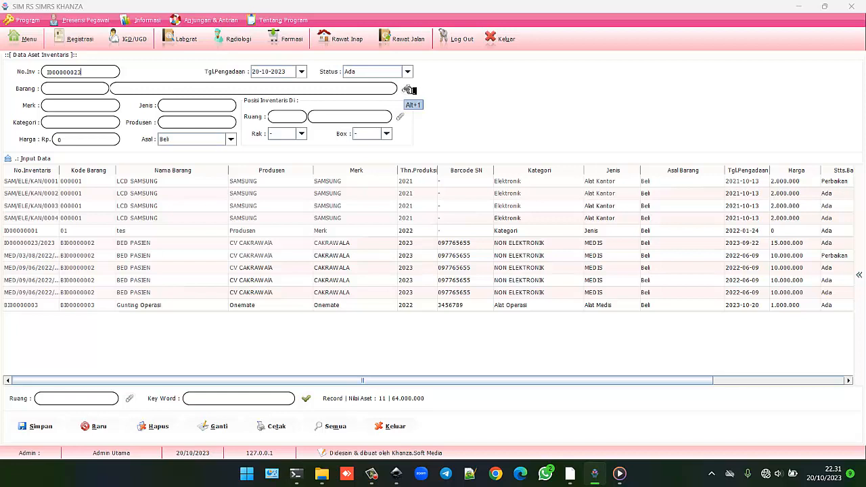
Step: Load item BI00000004 Gunting Operasi and use its code as the inventory number
left_click(409, 90)
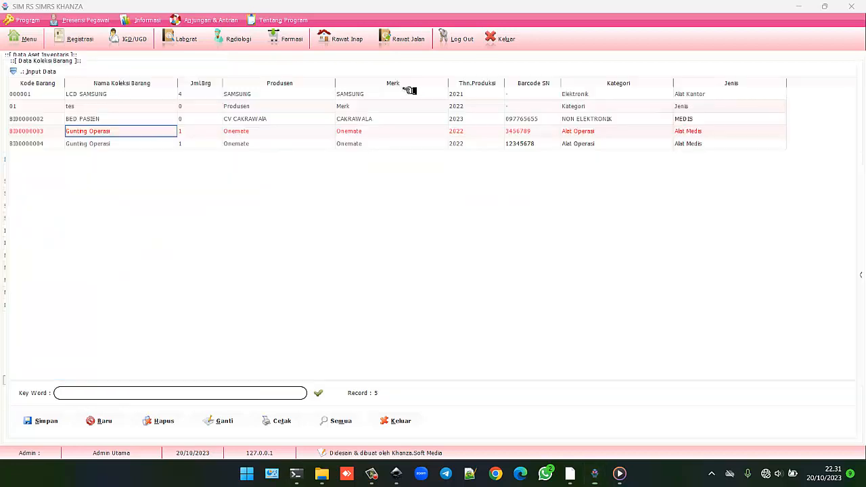
left_click(157, 146)
double_click(156, 146)
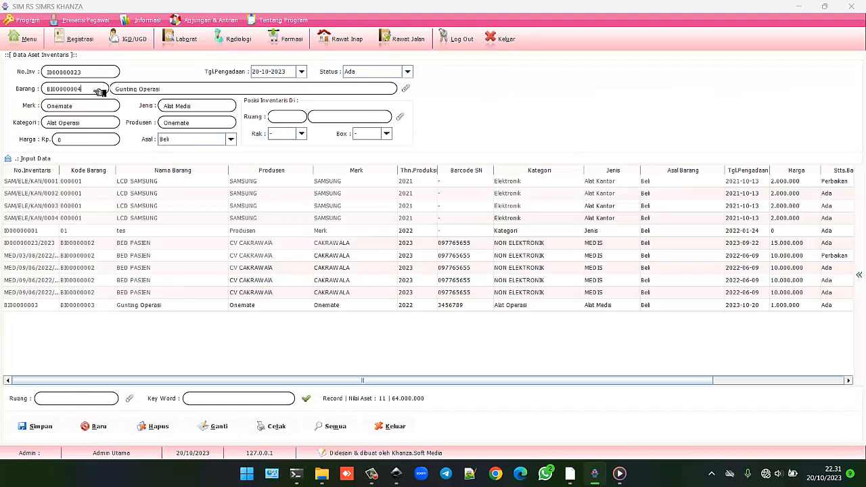
left_click_drag(100, 92, 25, 84)
key("ctrl+c")
left_click(95, 76)
key("ctrl+v")
left_click(91, 72)
Step: Set price 1000000, room CSSD, shelf 01 and box 01, and save the second asset
left_click(90, 143)
type("1000000")
left_click(403, 120)
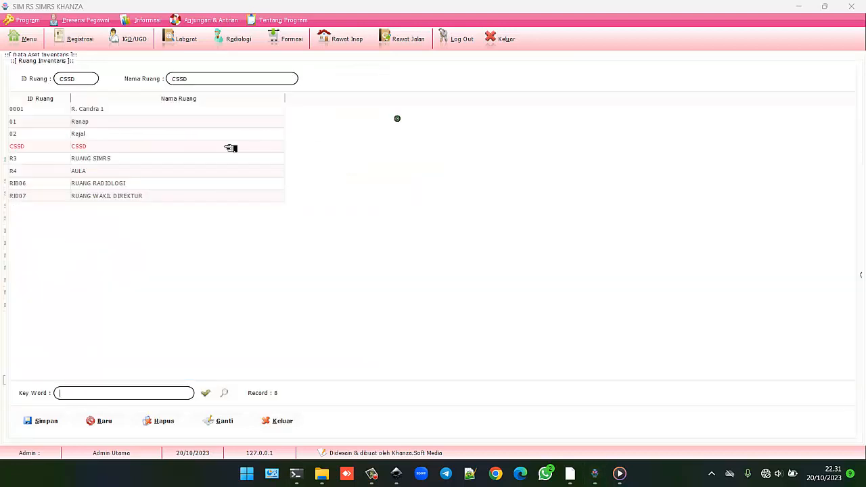
double_click(120, 145)
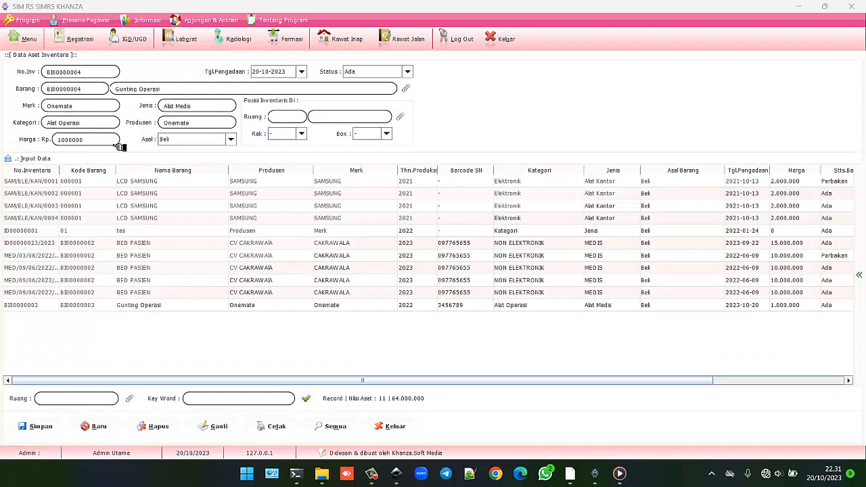
left_click(301, 134)
left_click(287, 154)
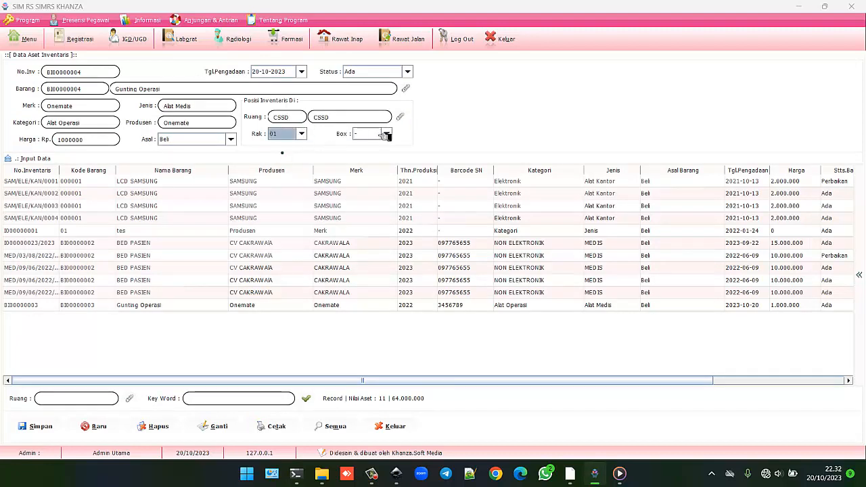
left_click(386, 133)
left_click(370, 154)
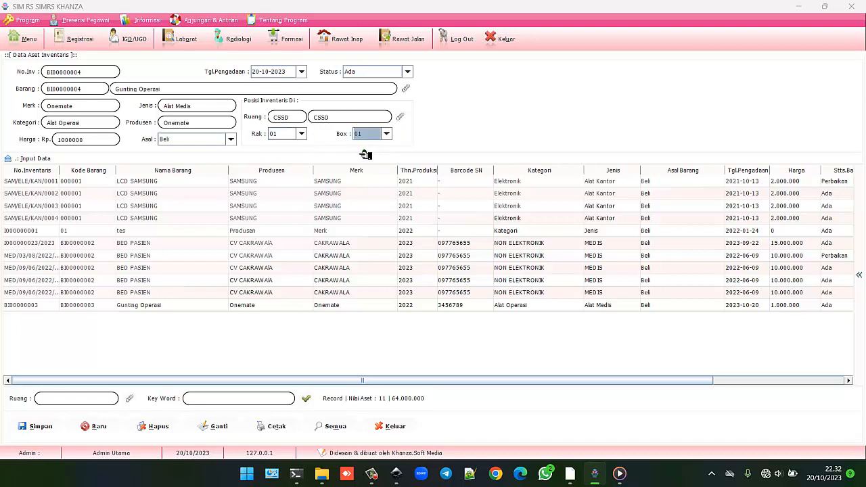
left_click(34, 427)
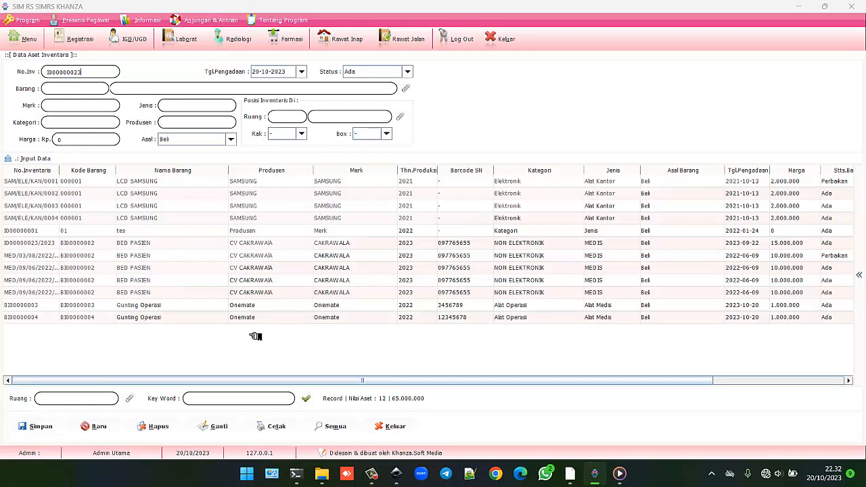
Step: Filter the asset list with the keyword 'guntun' to find the Gunting Operasi assets
left_click(222, 308)
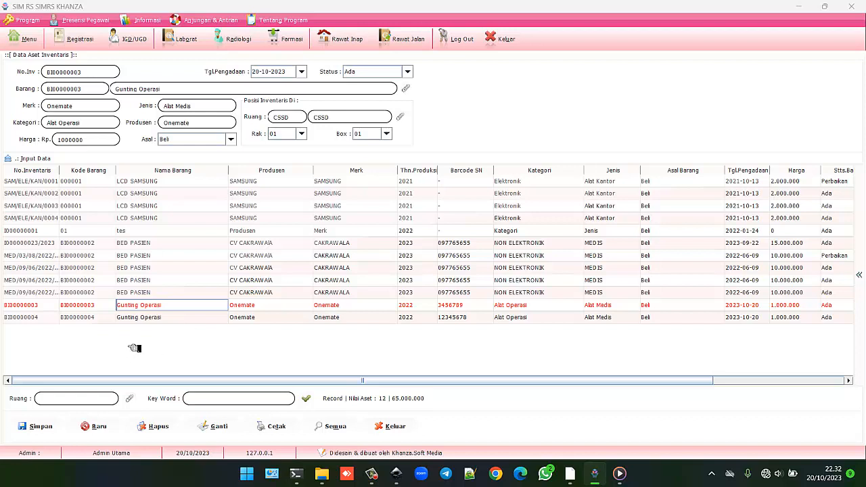
left_click(231, 400)
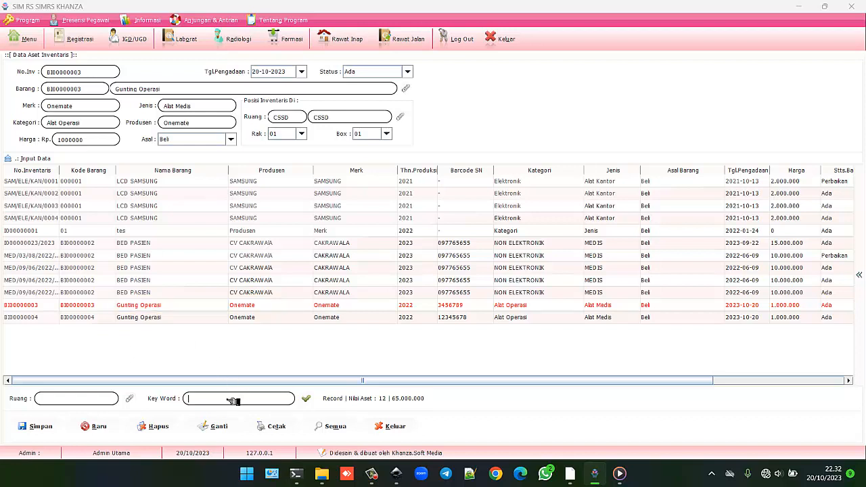
type("guntun")
left_click(231, 401)
key("Return")
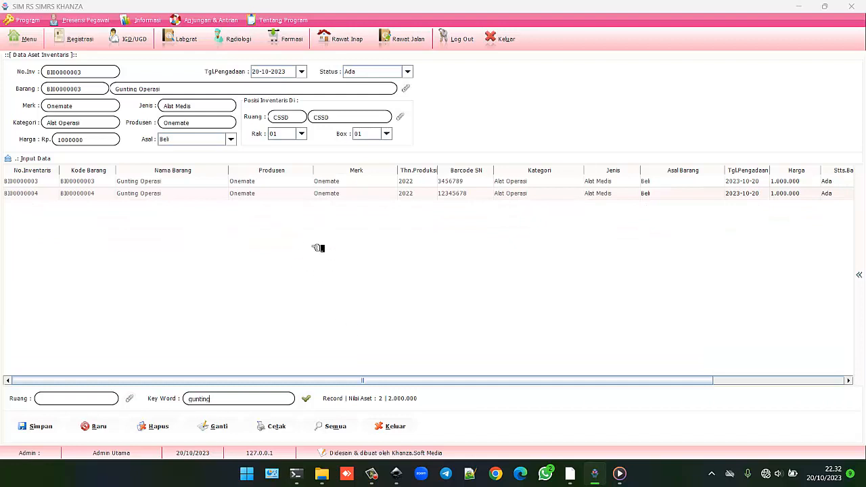
Step: Review the BI00000003 and BI00000004 asset details, then open the Barang CSSD form
left_click(227, 194)
left_click(218, 184)
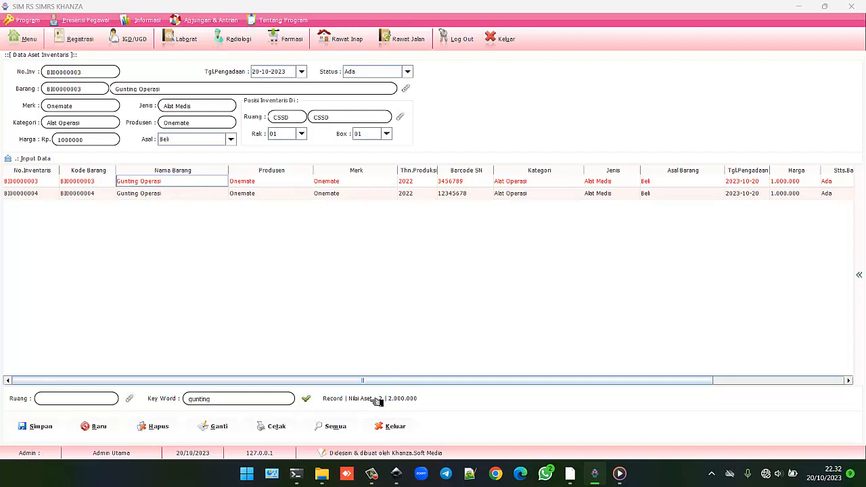
left_click(250, 401)
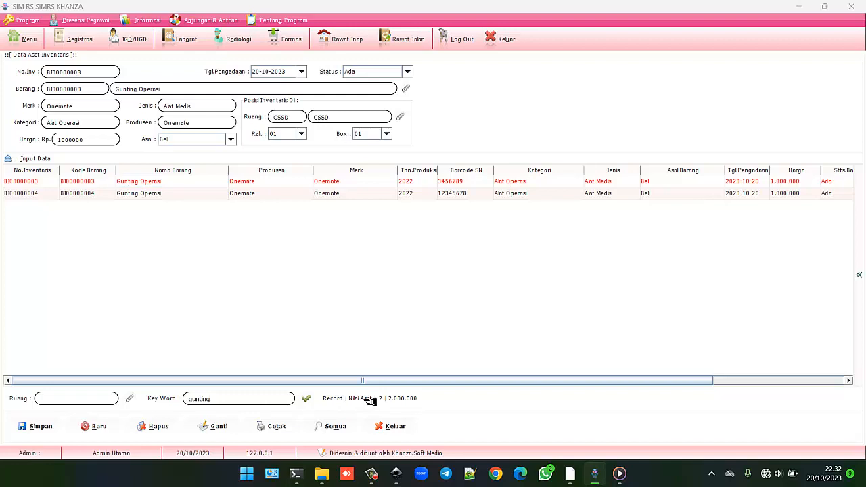
left_click(122, 193)
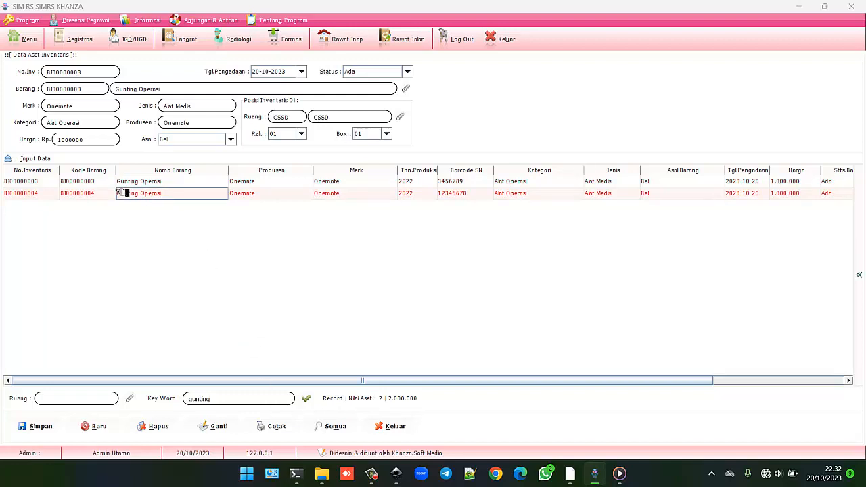
left_click(70, 182)
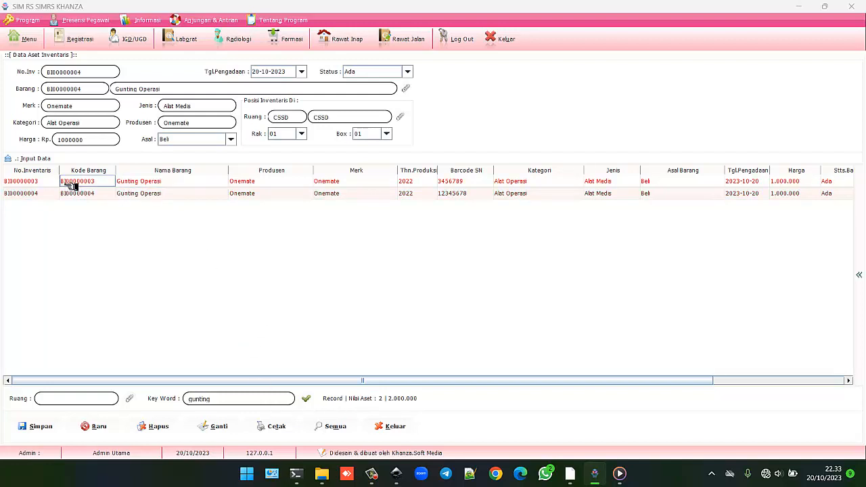
left_click(69, 184)
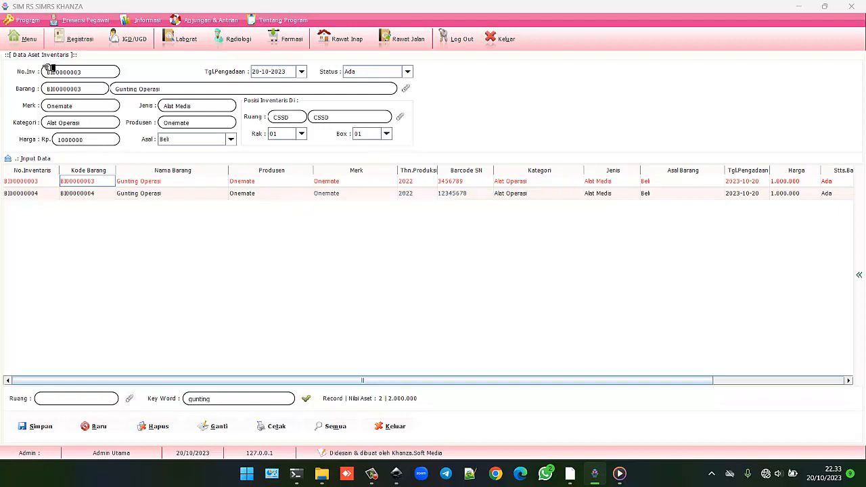
left_click(30, 43)
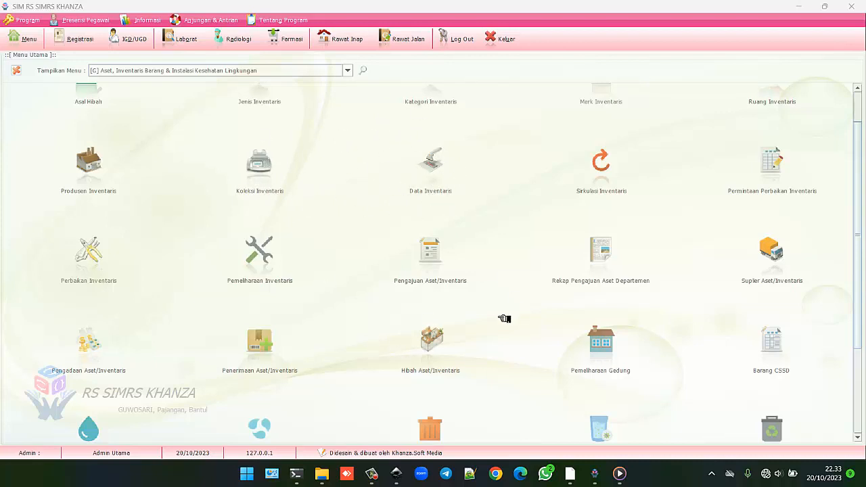
left_click(775, 341)
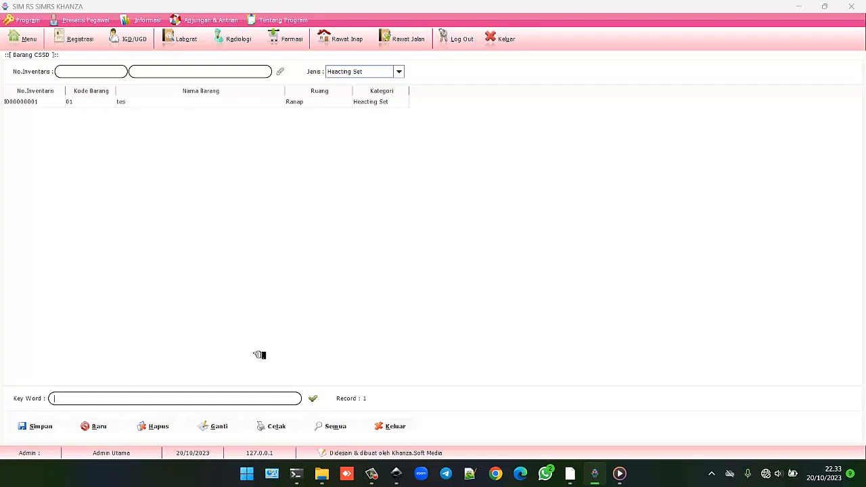
Step: Pick BI00000003 Gunting Operasi from all assets, set type Set Bedah, and save it
left_click(334, 426)
left_click(285, 72)
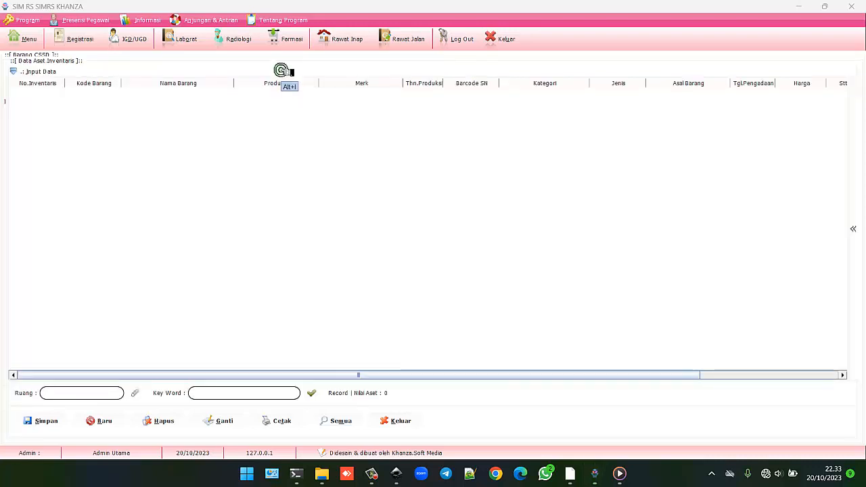
left_click(331, 420)
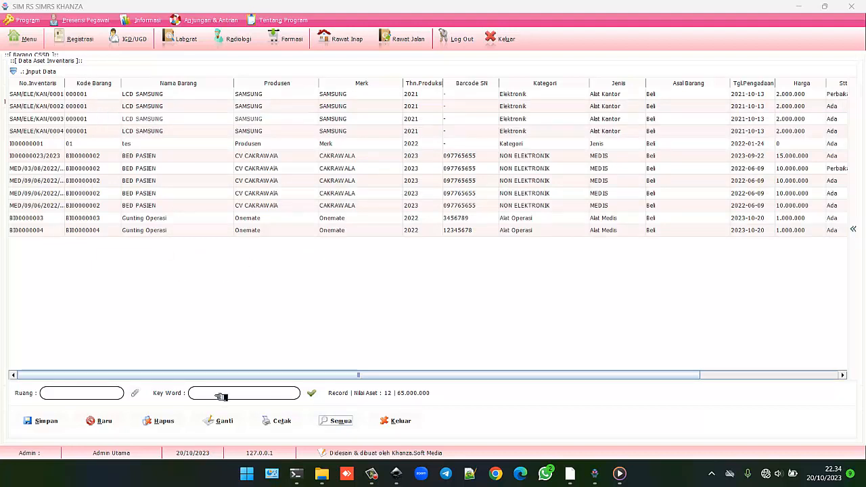
left_click_drag(245, 380, 186, 380)
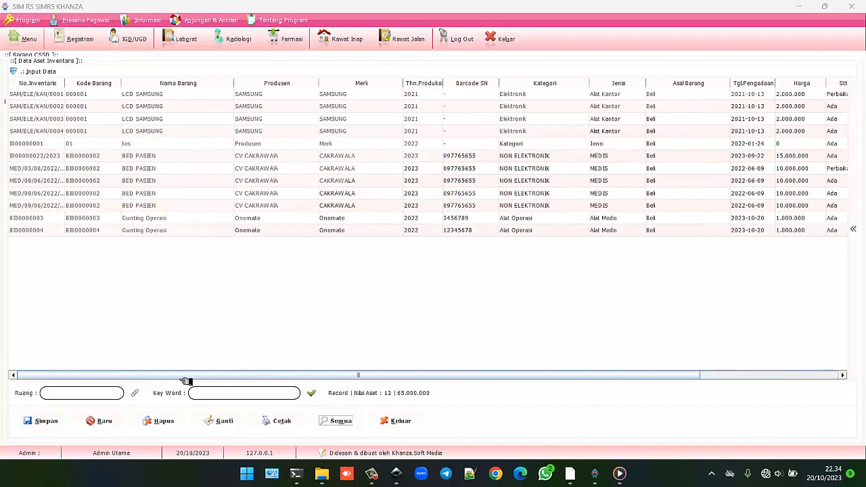
left_click(137, 217)
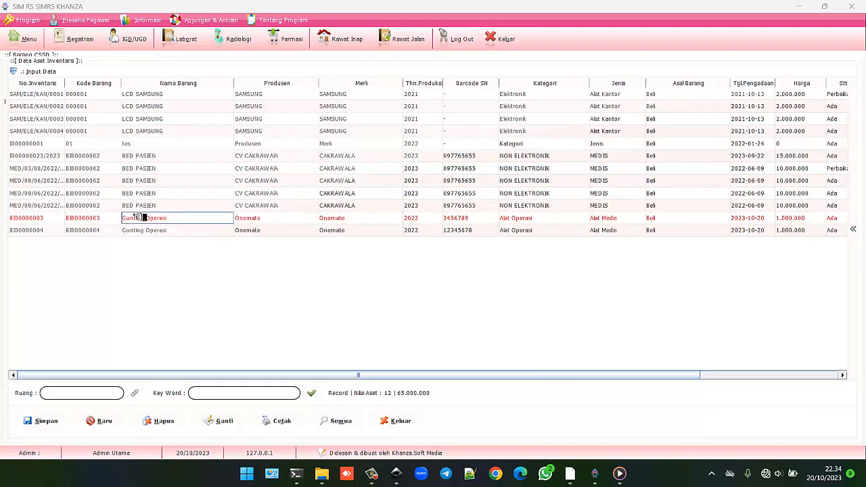
double_click(137, 218)
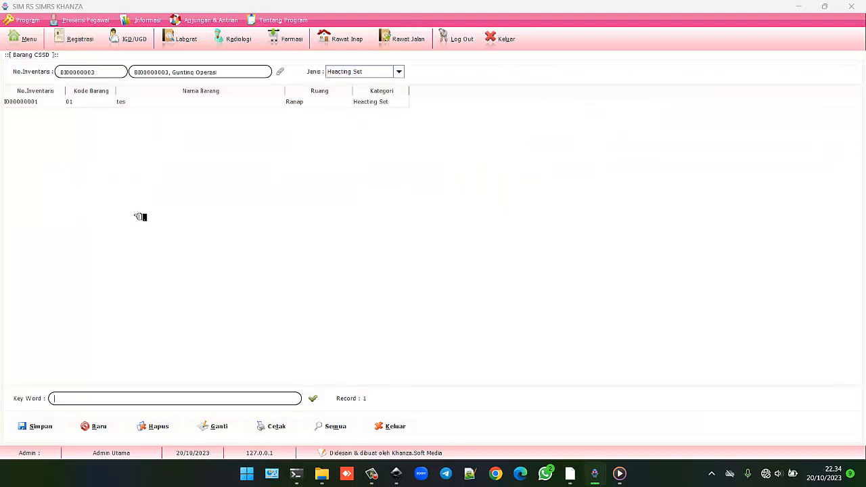
left_click(386, 73)
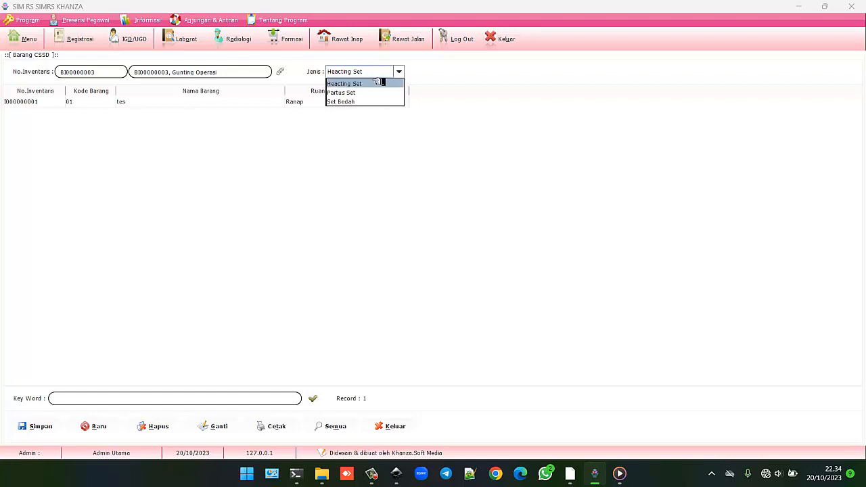
left_click(353, 102)
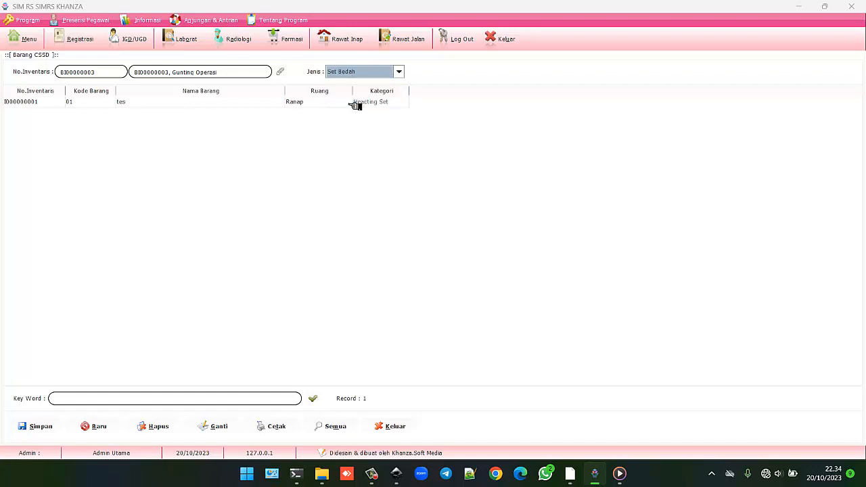
left_click(40, 426)
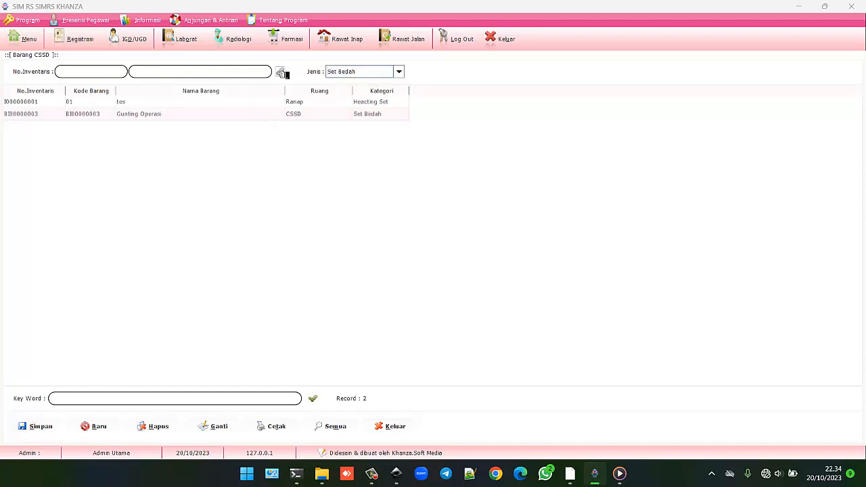
Step: Save BI00000004 Gunting Operasi as a Set Bedah CSSD item, then go back to the menu
left_click(282, 72)
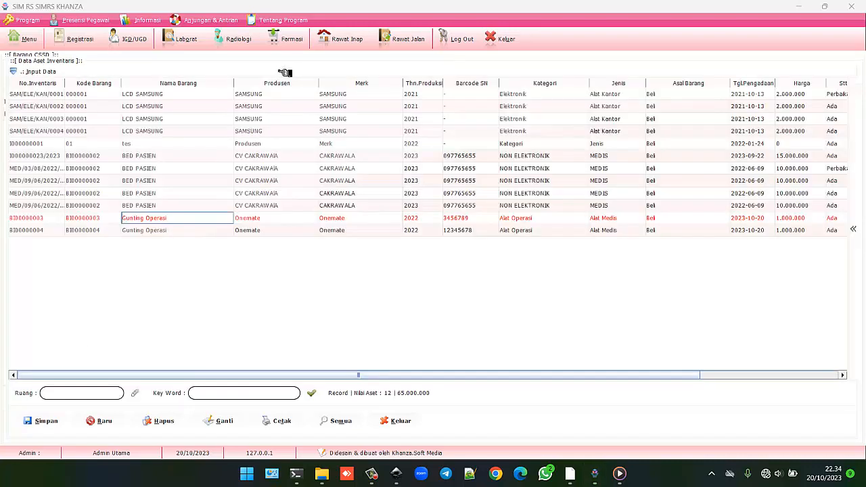
left_click(117, 232)
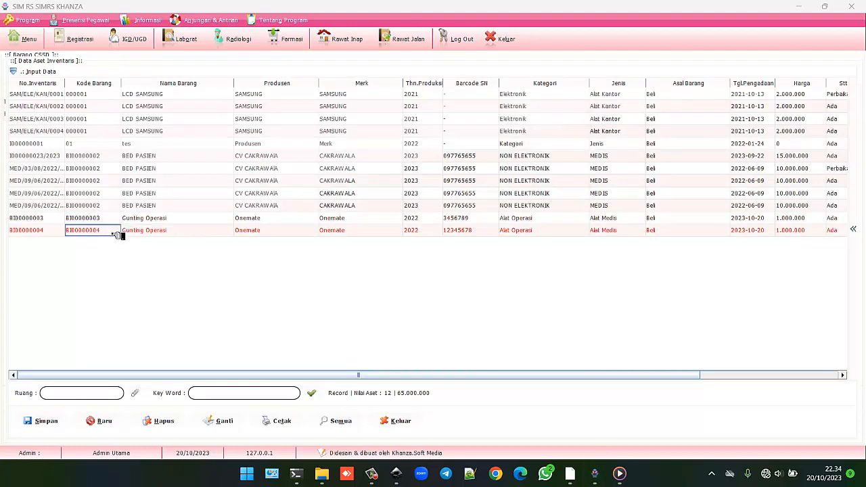
double_click(118, 235)
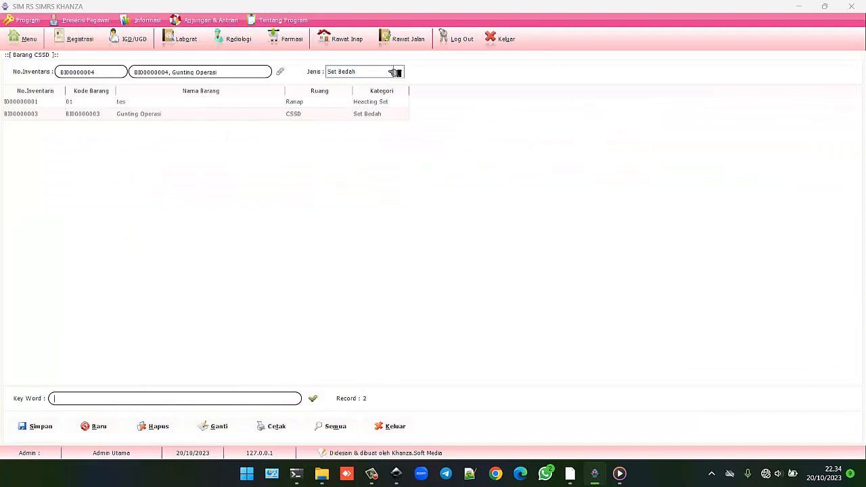
left_click(42, 426)
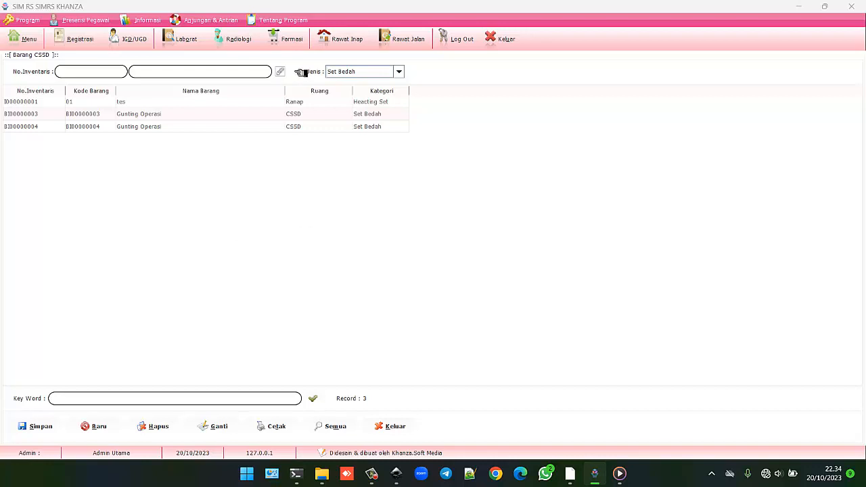
left_click(280, 71)
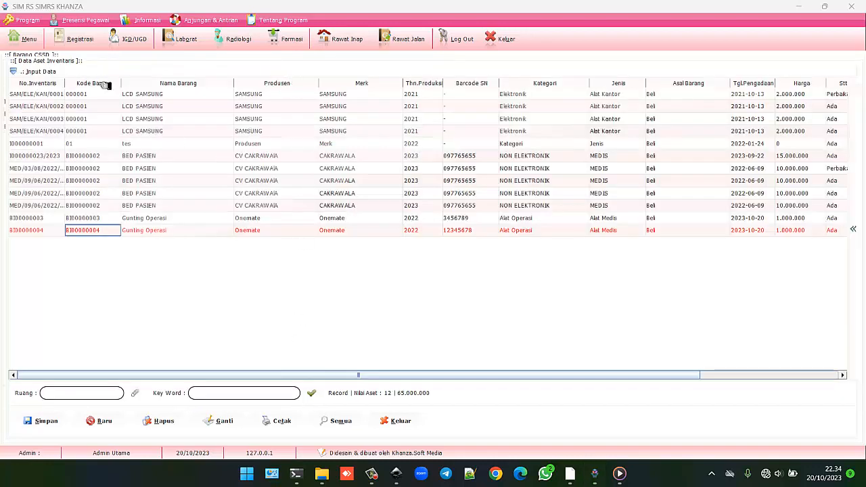
left_click(33, 40)
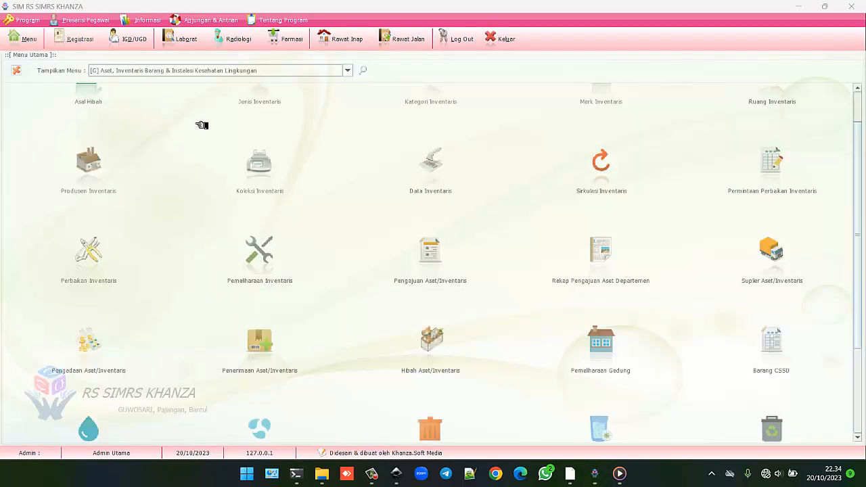
Step: Open the inventory asset data list and sort it by the Ruang (room) column
left_click(434, 163)
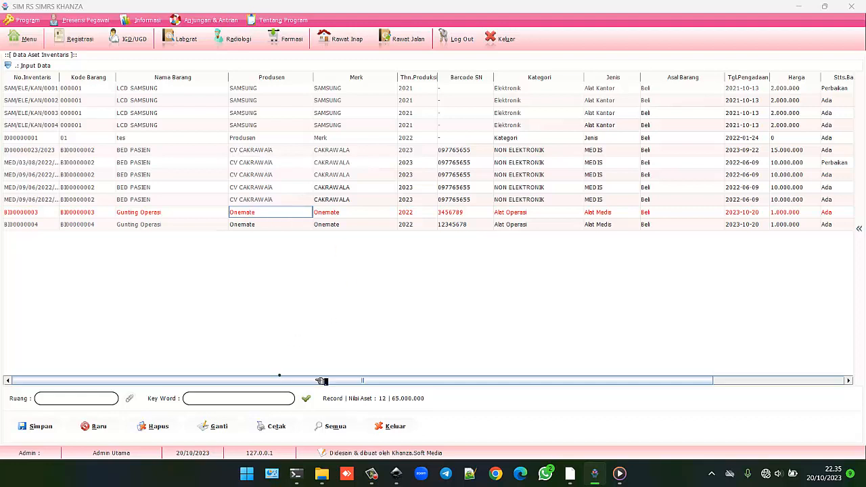
left_click_drag(406, 383, 591, 415)
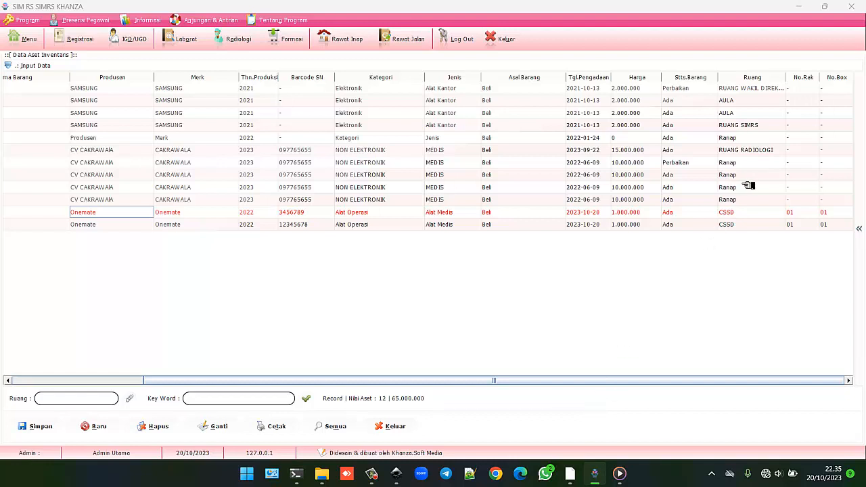
left_click(755, 80)
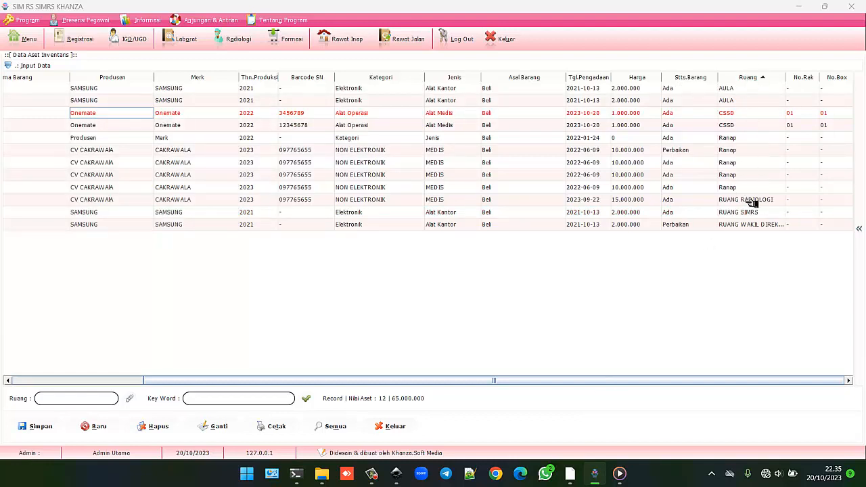
Step: Check both CSSD Onemate Gunting Operasi asset rows, then return to the inventory menu
left_click(738, 125)
left_click(736, 113)
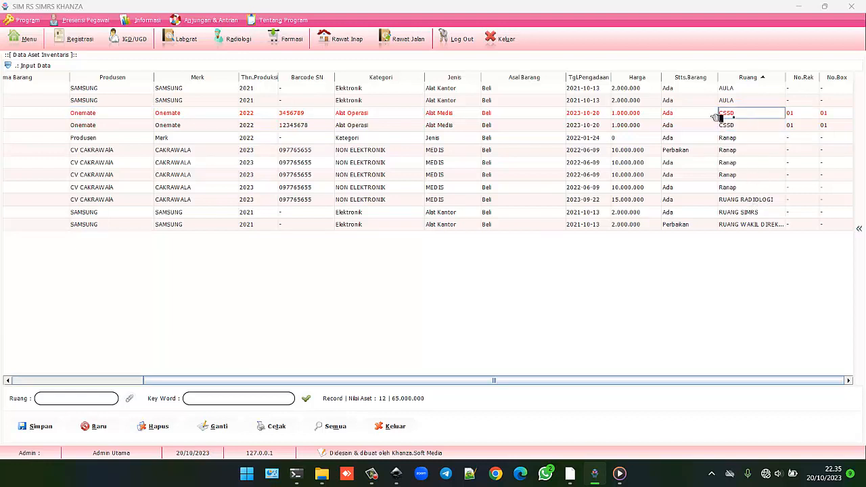
left_click(24, 41)
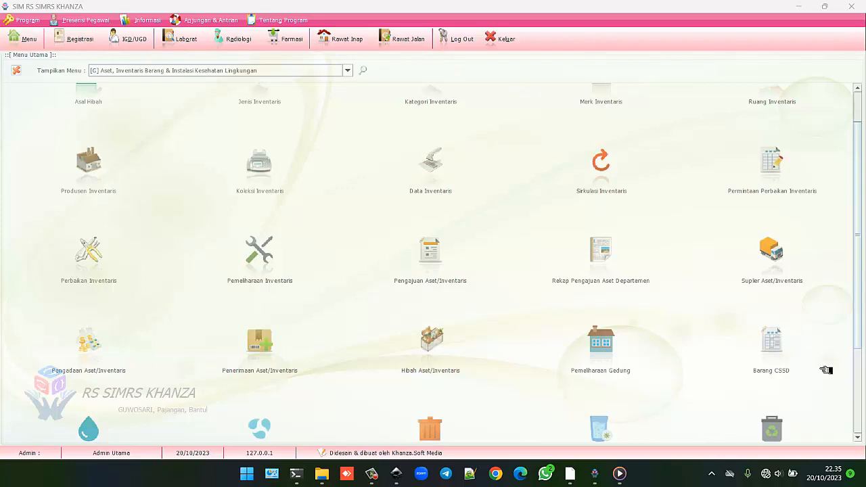
left_click(777, 348)
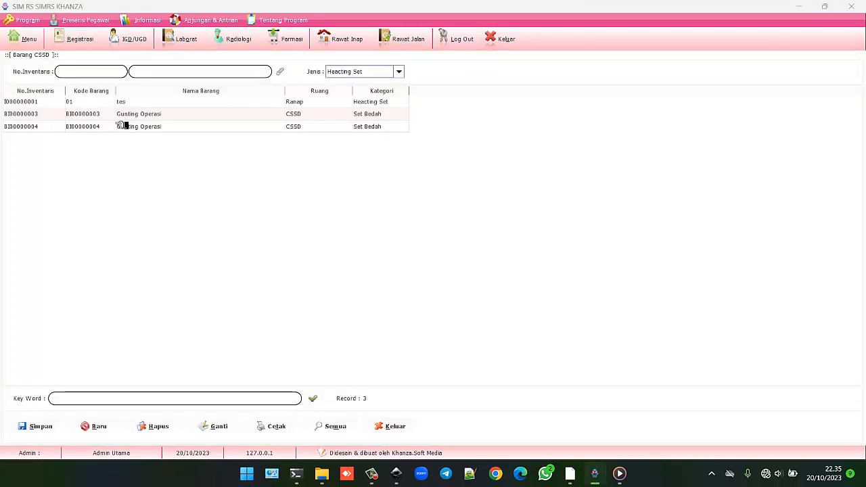
left_click(102, 114)
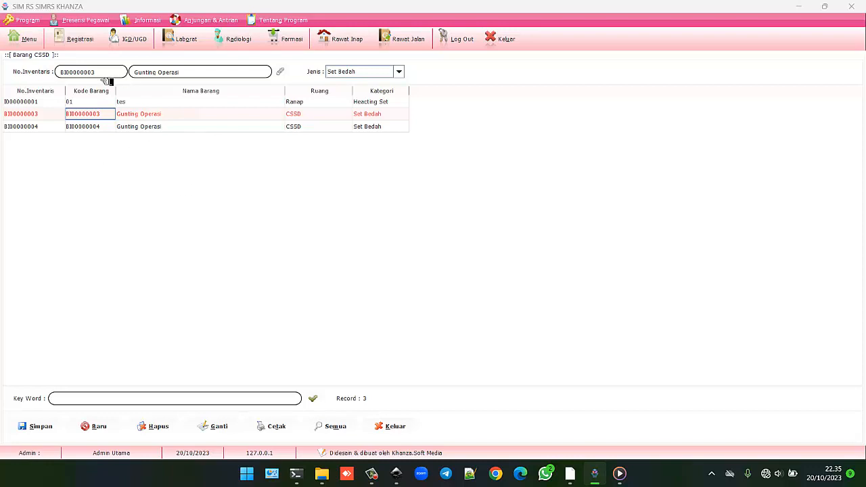
left_click(30, 40)
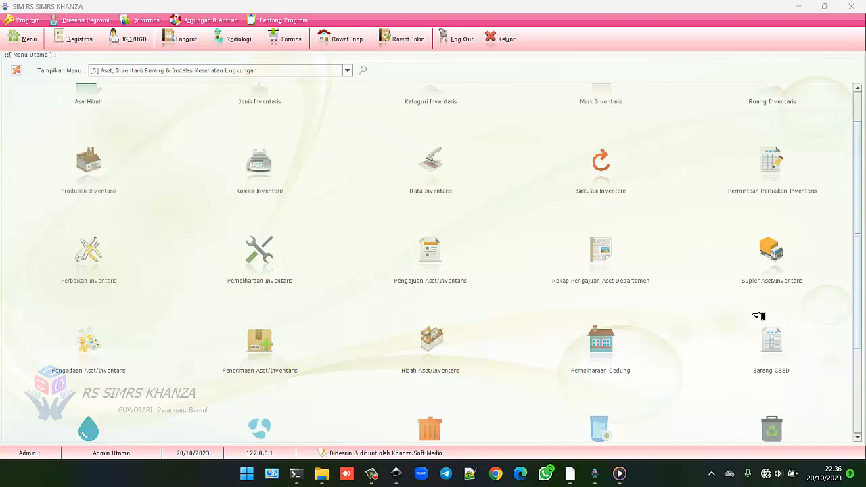
left_click(770, 336)
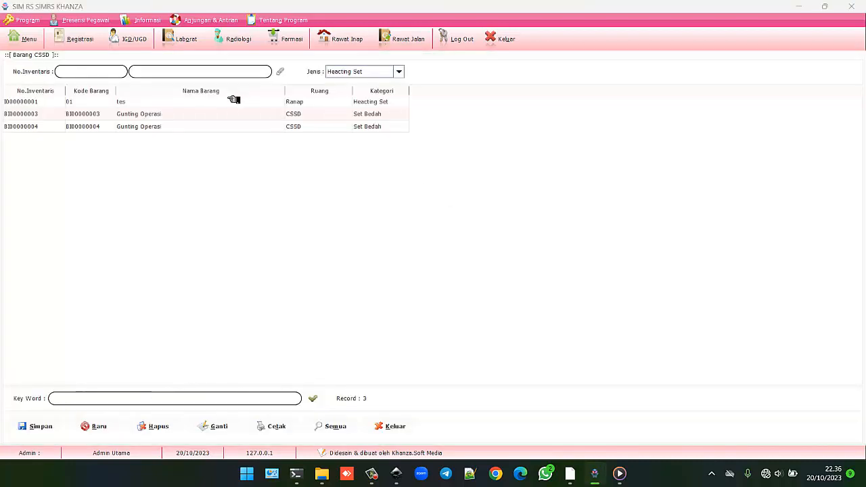
left_click(218, 113)
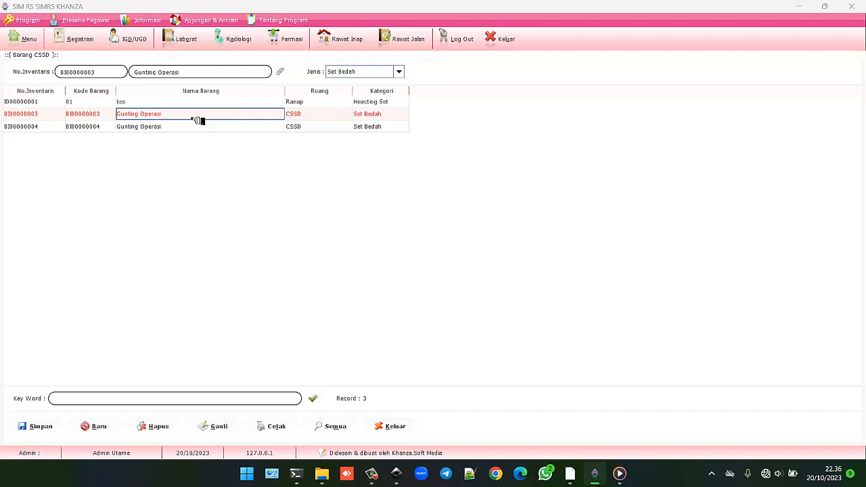
left_click(27, 38)
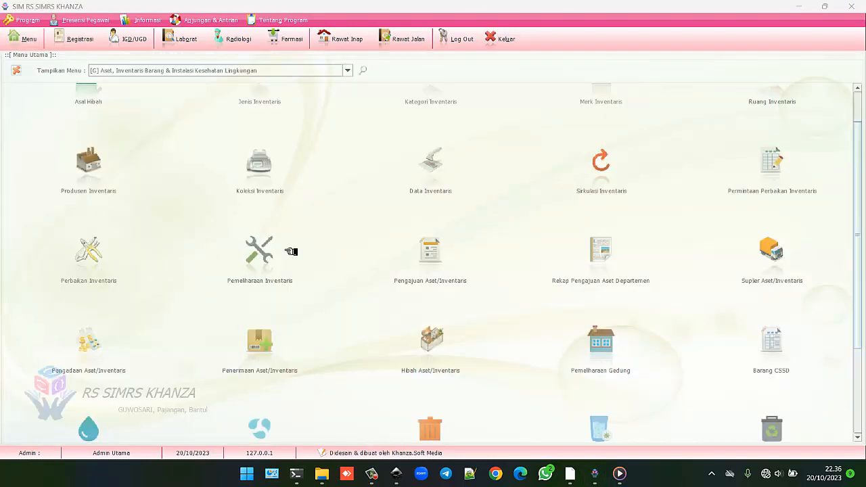
left_click(439, 174)
left_click(129, 214)
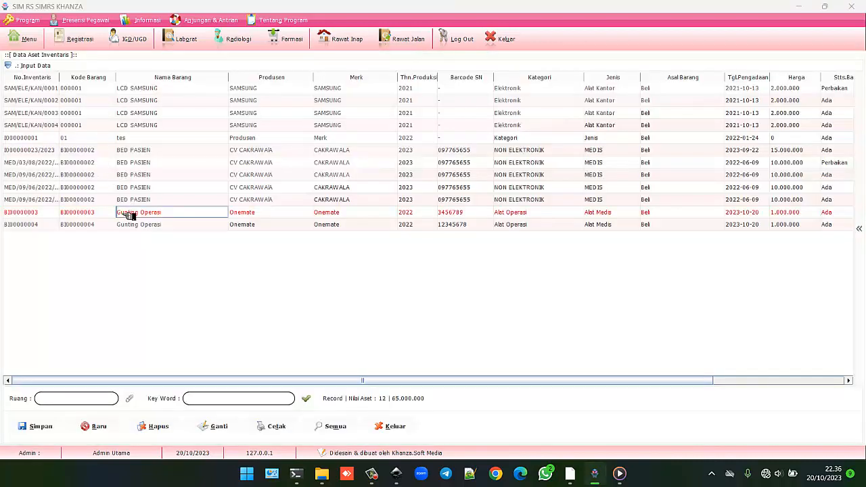
right_click(128, 215)
left_click(81, 217)
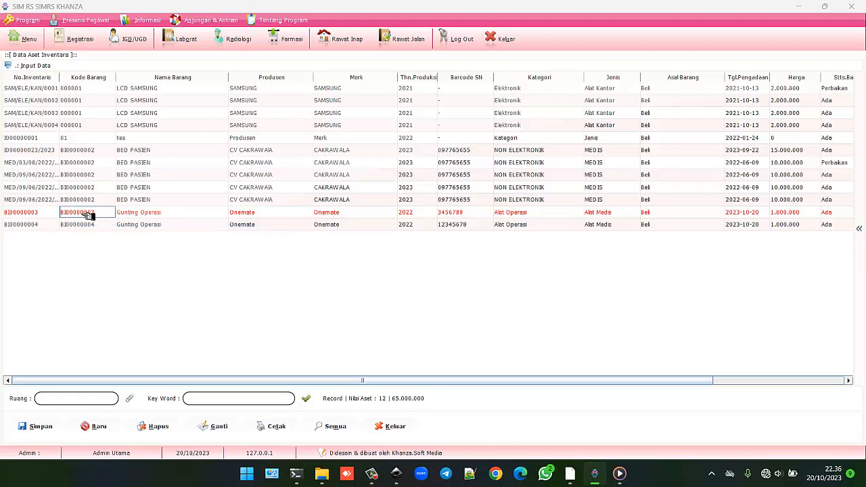
right_click(90, 216)
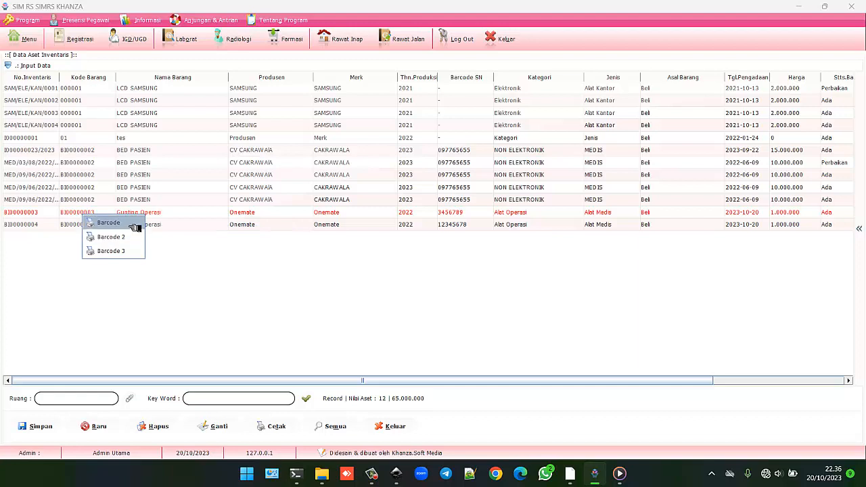
left_click(108, 222)
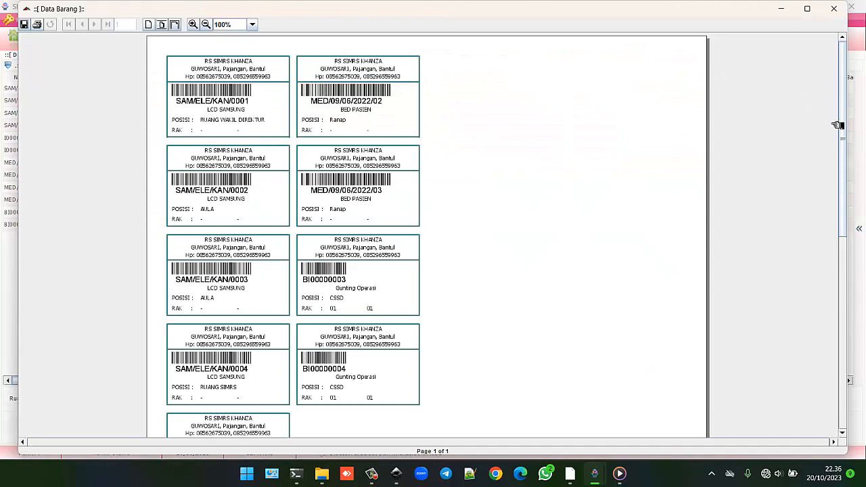
left_click_drag(849, 140, 862, 213)
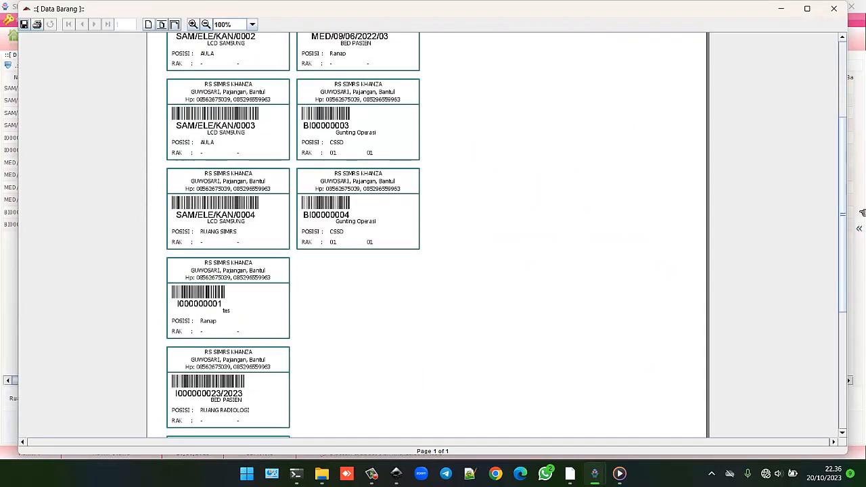
left_click(833, 8)
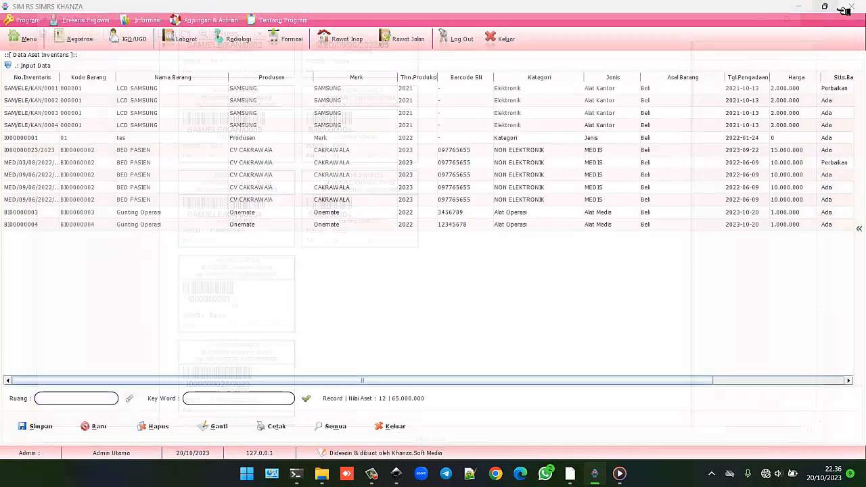
left_click(159, 225)
right_click(148, 225)
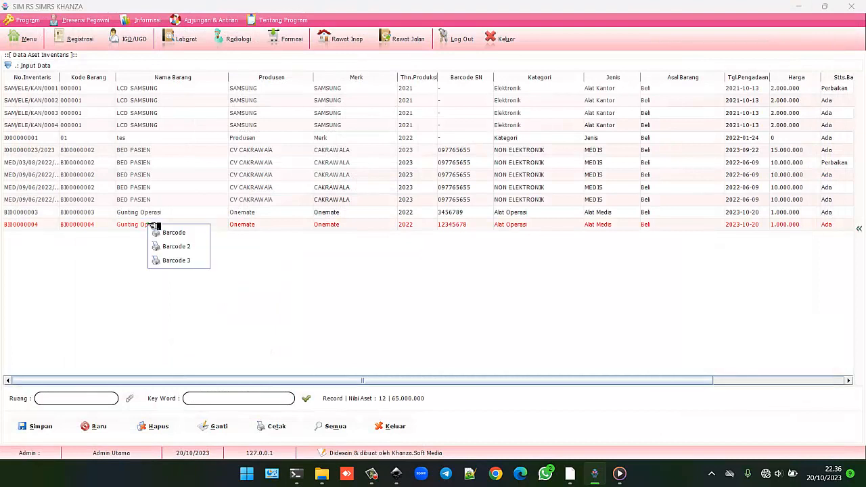
left_click(177, 246)
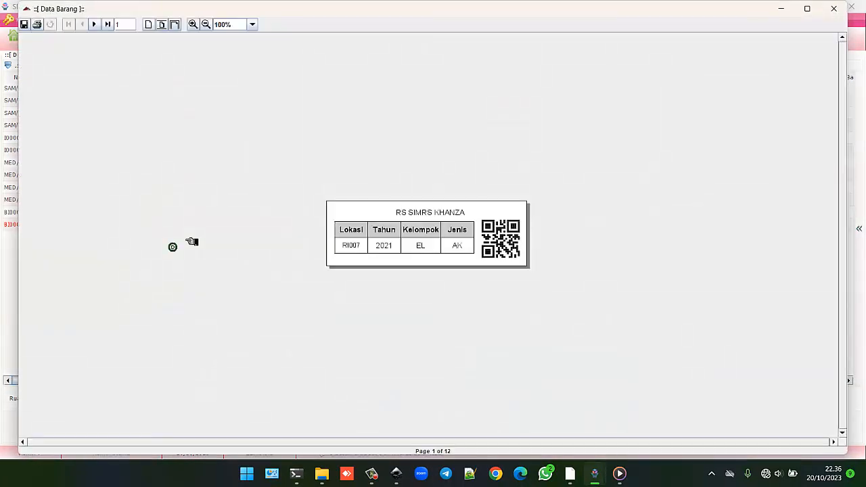
left_click(833, 9)
left_click(145, 226)
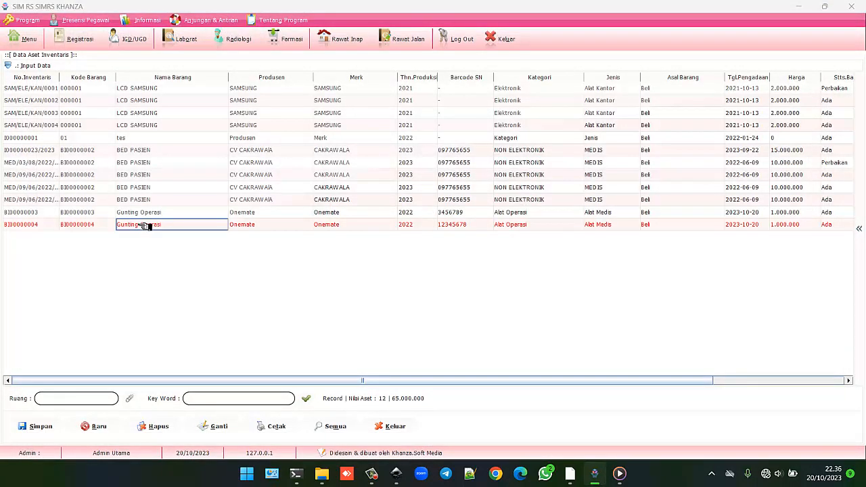
right_click(122, 226)
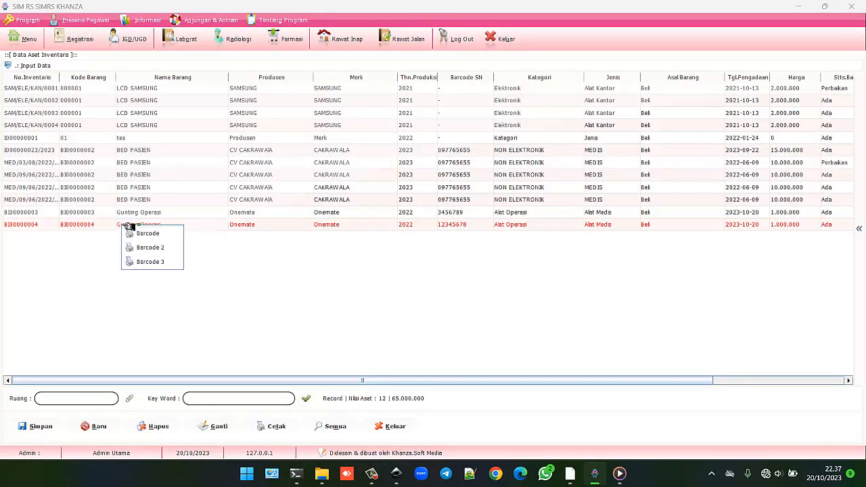
left_click(153, 262)
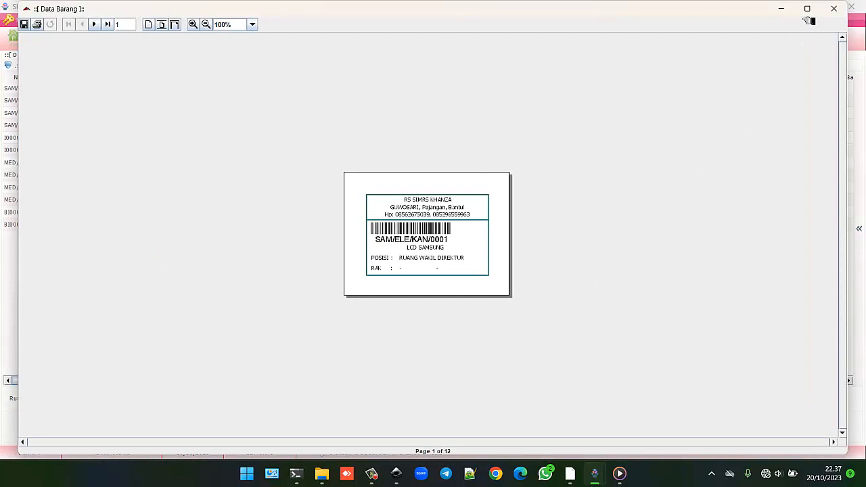
left_click(833, 8)
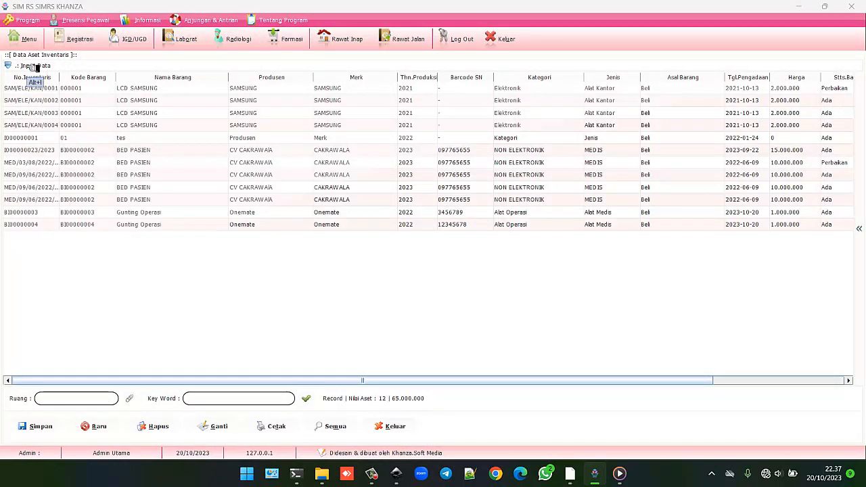
left_click(28, 38)
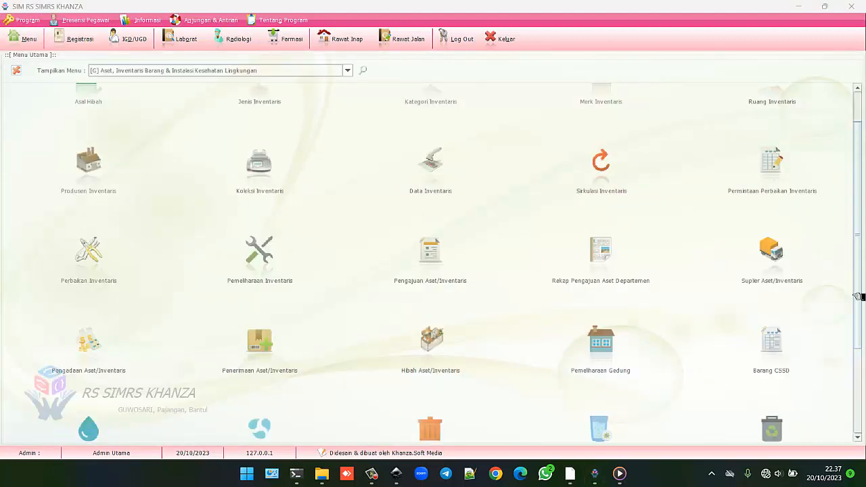
Step: Scroll down the inventory menu grid, then minimise SIMRS Khanza to show the Windows desktop
left_click_drag(858, 305, 864, 255)
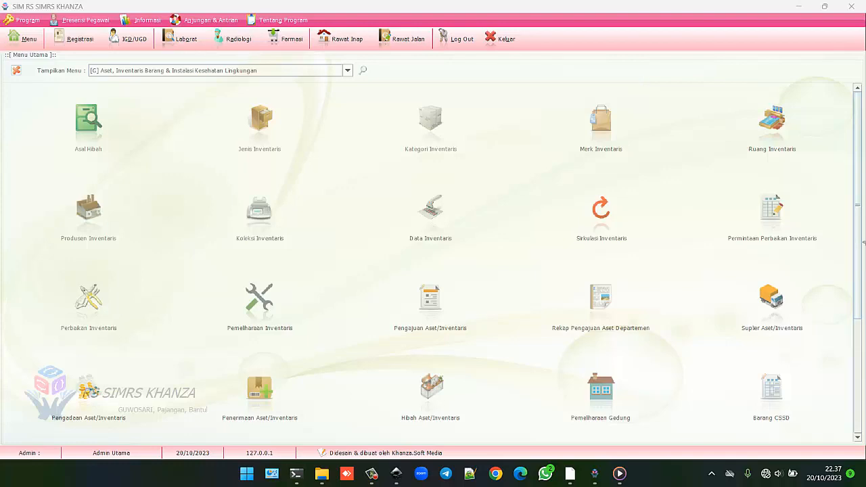
left_click(805, 8)
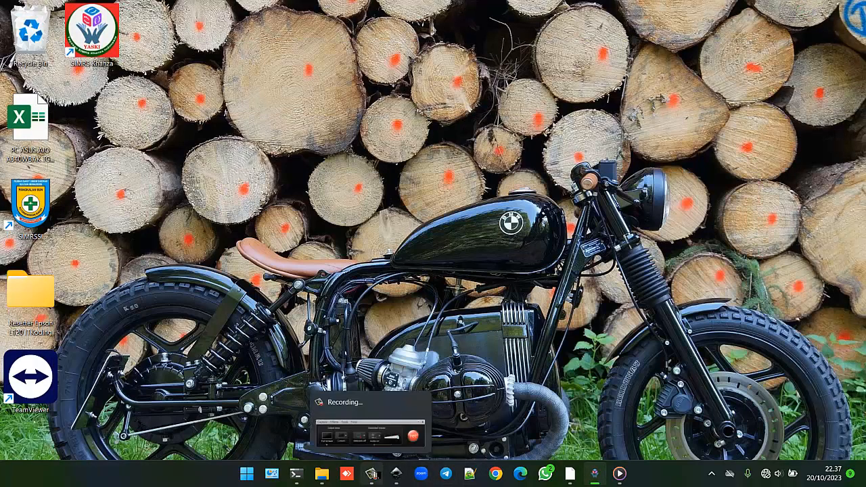
left_click(371, 473)
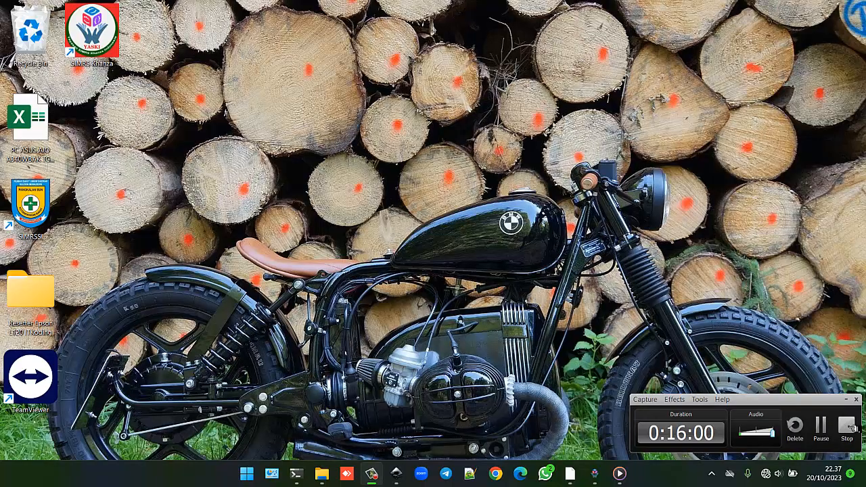